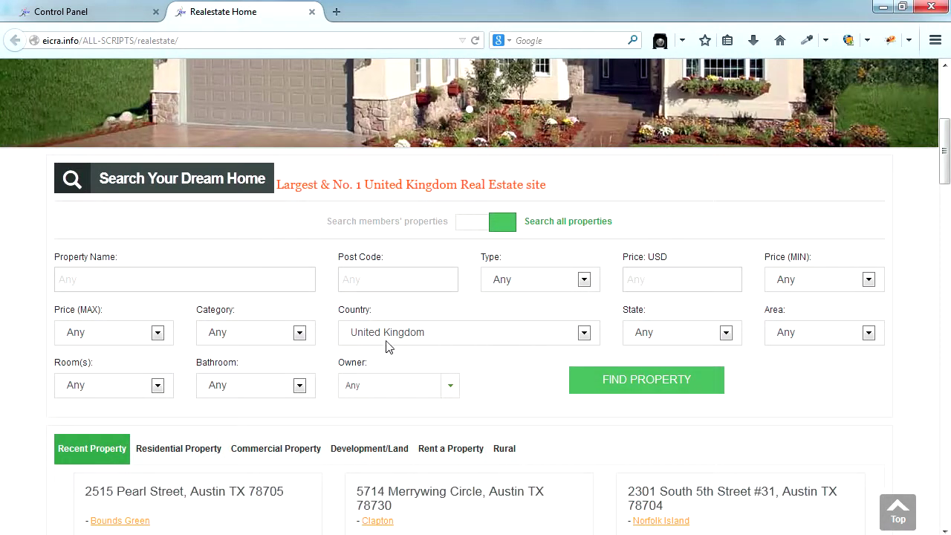
Step: Set the property search country to Switzerland and the state to Ambri, and open its area choices
drag(339, 312, 371, 313)
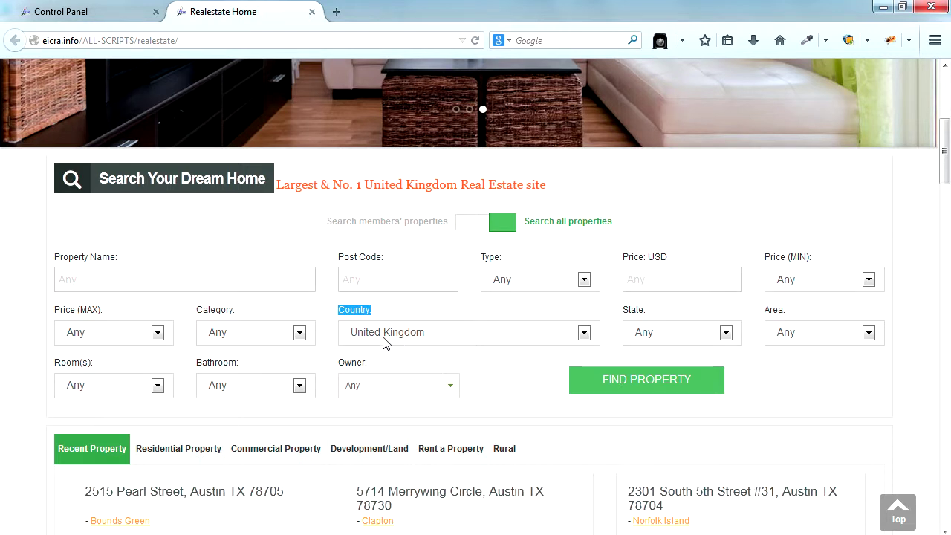
click(572, 341)
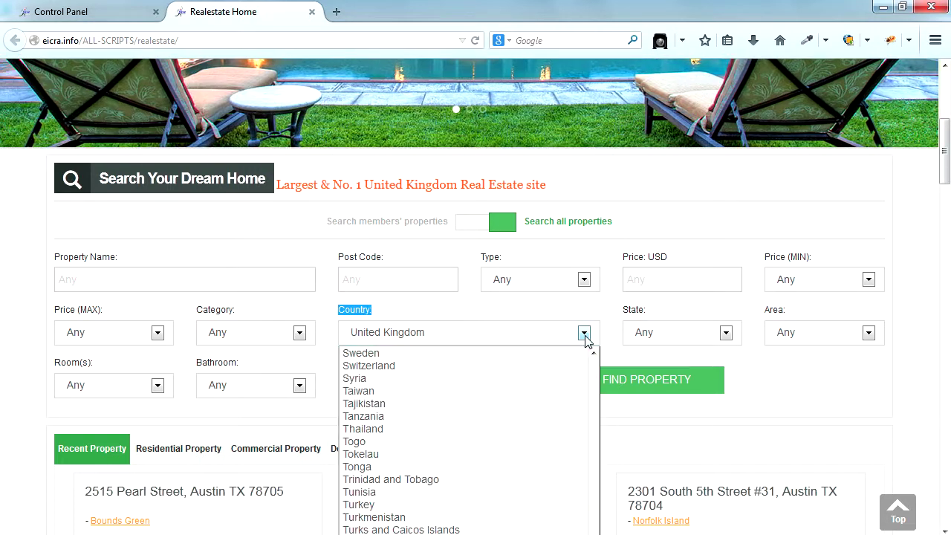
click(407, 366)
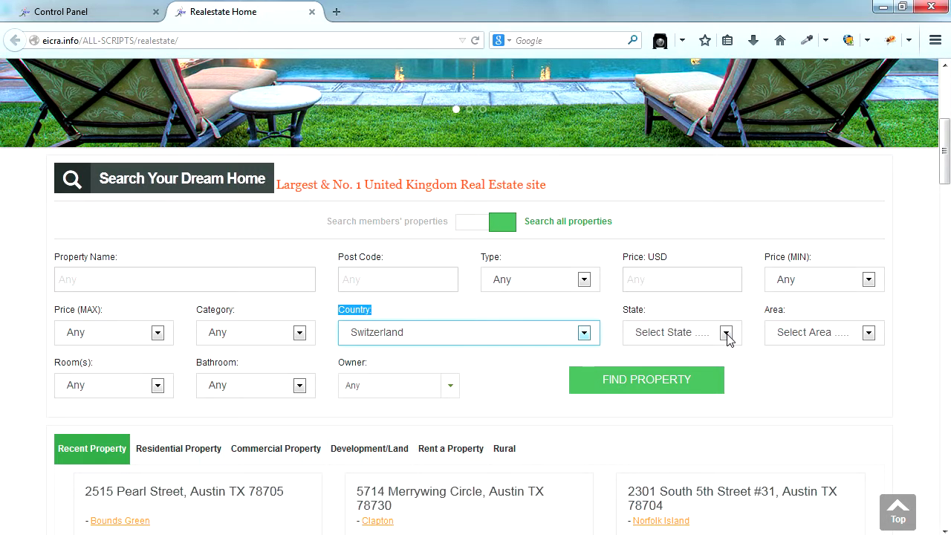
click(726, 334)
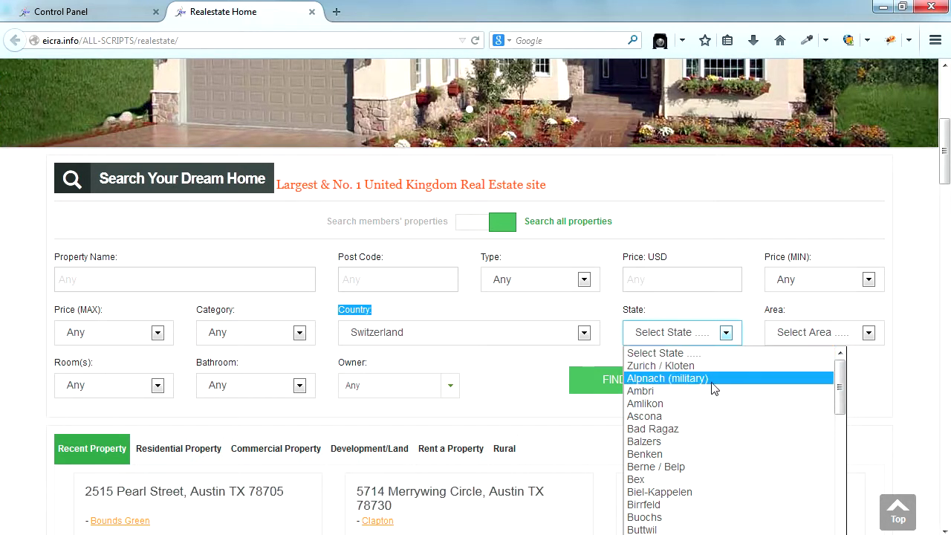
click(667, 391)
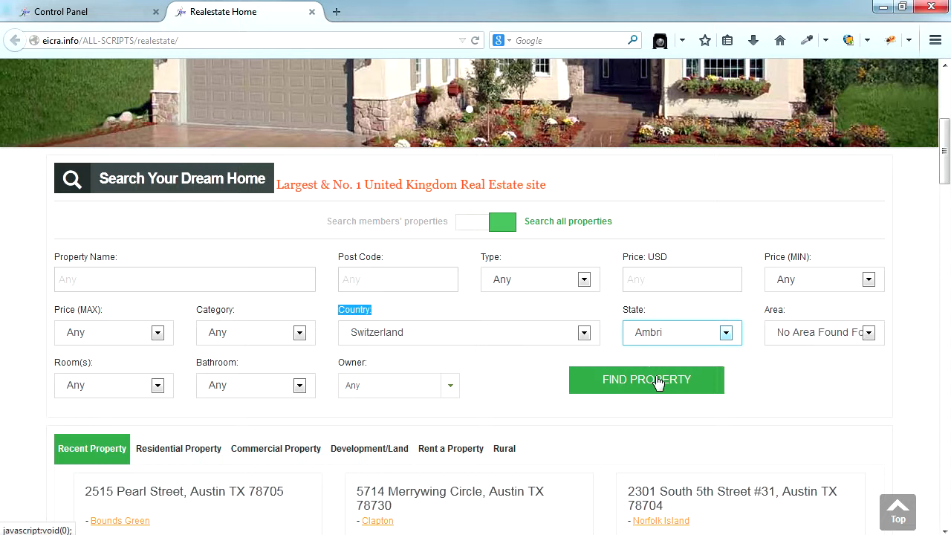
click(821, 332)
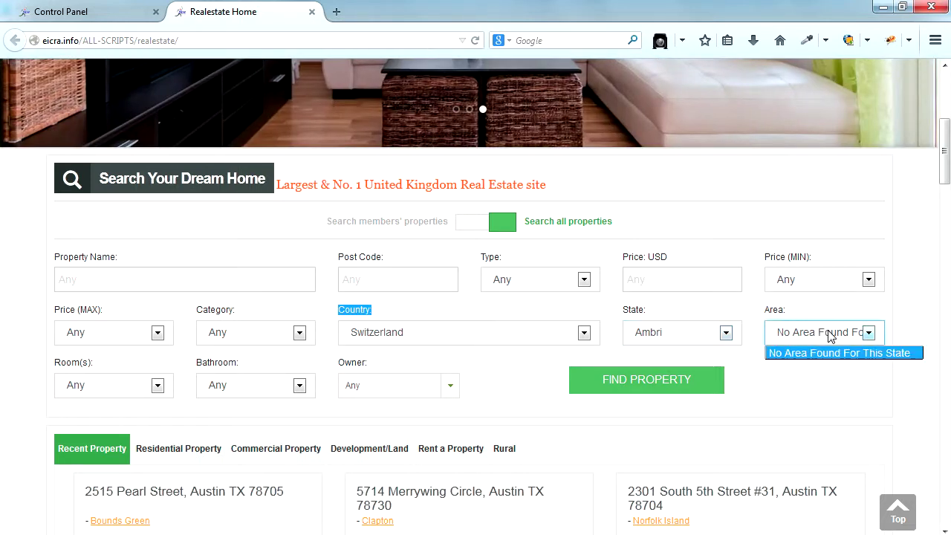
Step: Set the property search state to Bex and open the area choices for it
click(727, 334)
click(726, 334)
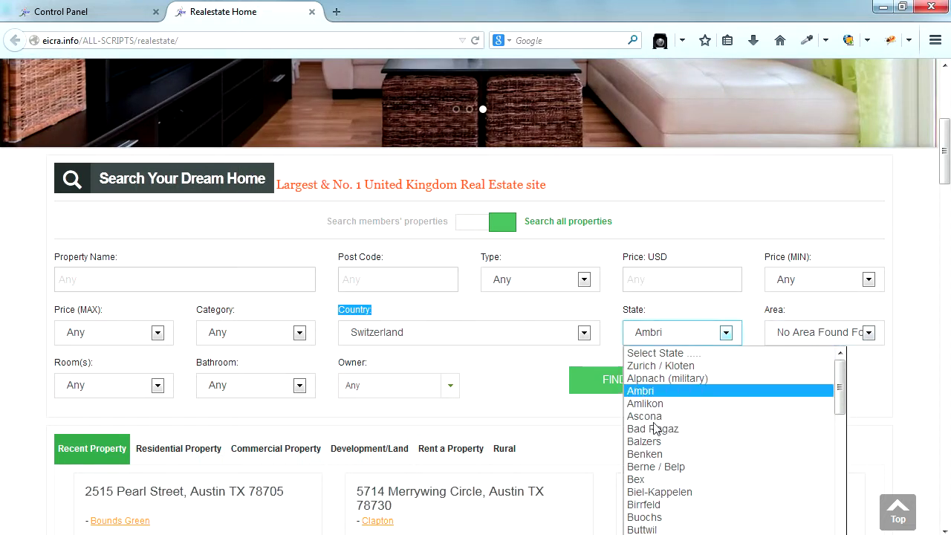
click(649, 479)
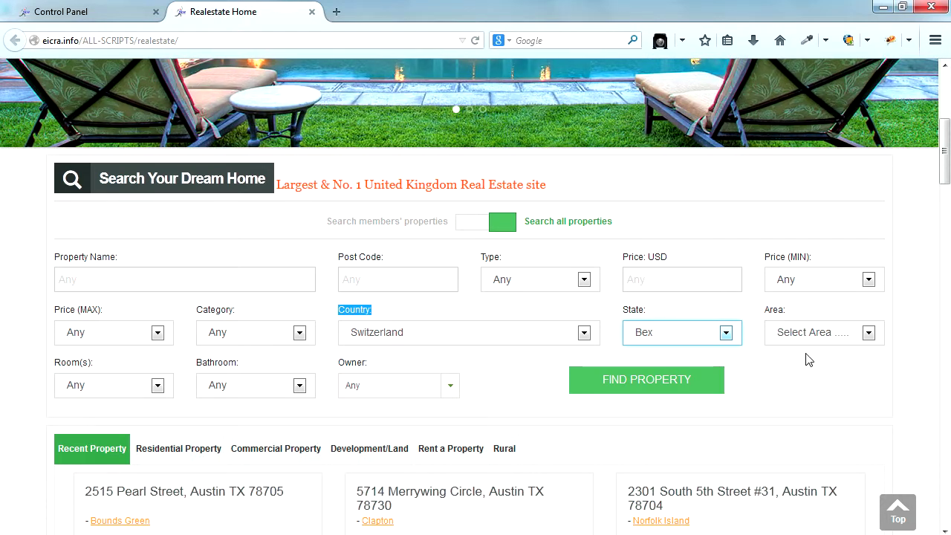
click(820, 334)
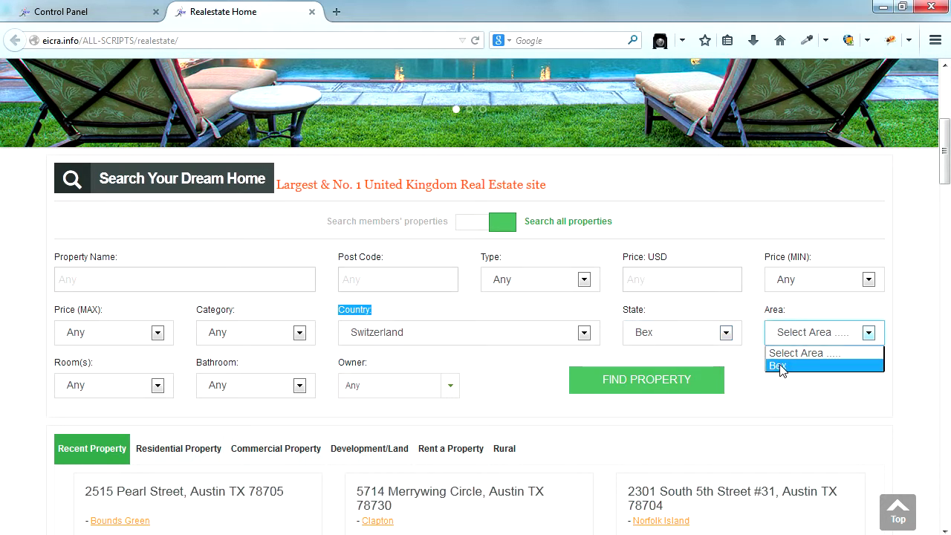
Step: Set the property search country back to United Kingdom
click(583, 336)
click(583, 336)
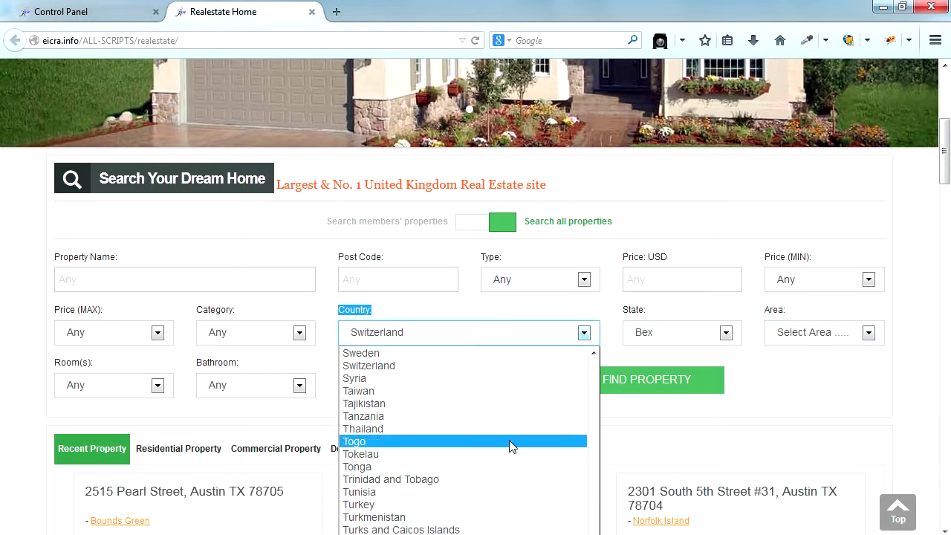
click(375, 534)
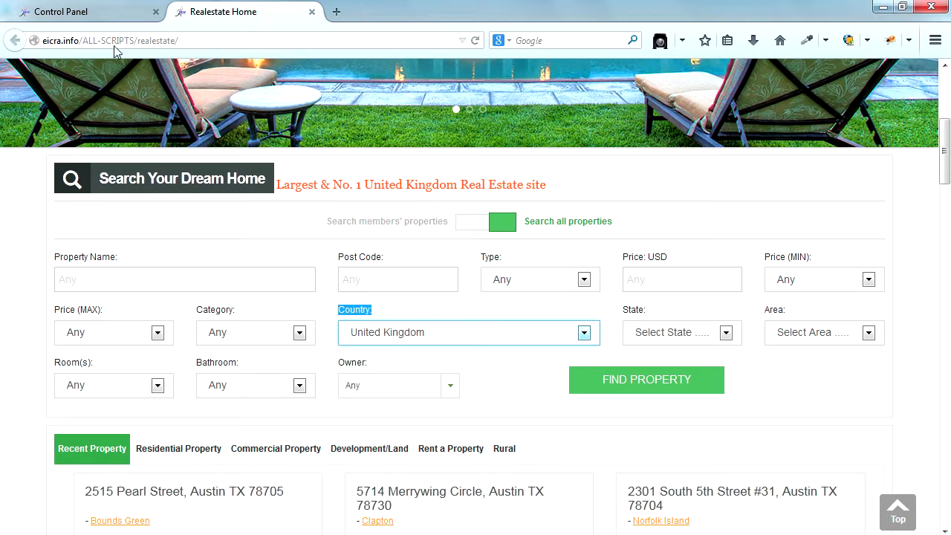
Step: Sign in to the site's administrative control panel with the prefilled credentials and open Country Management
click(100, 16)
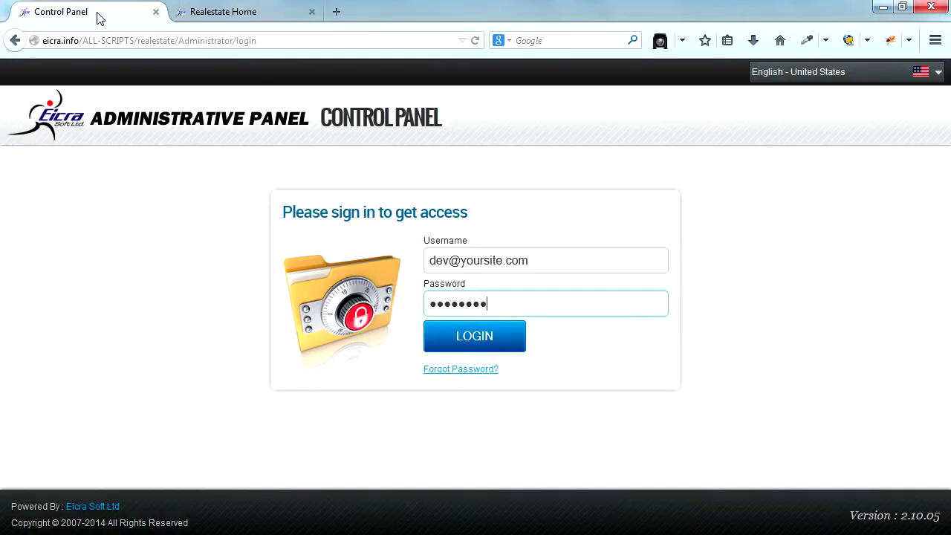
click(474, 339)
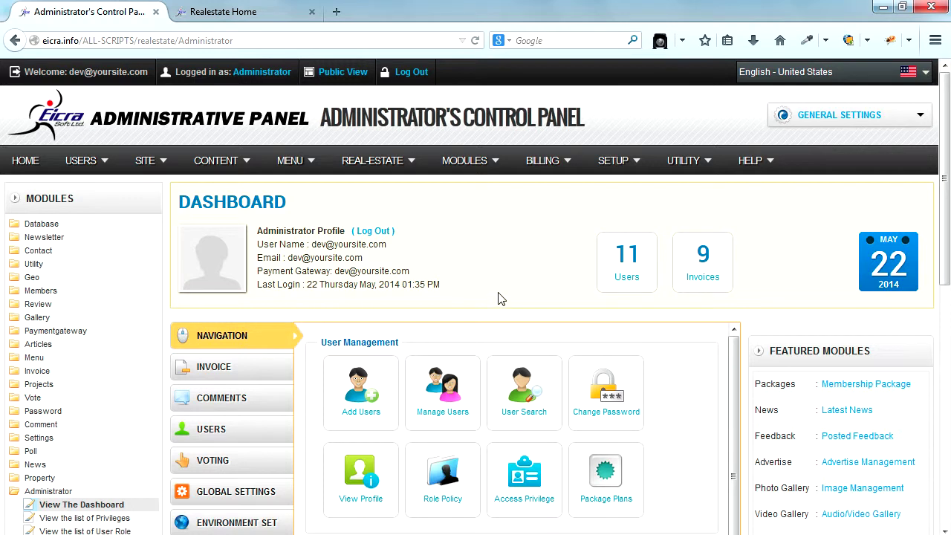
mouse_move(617, 165)
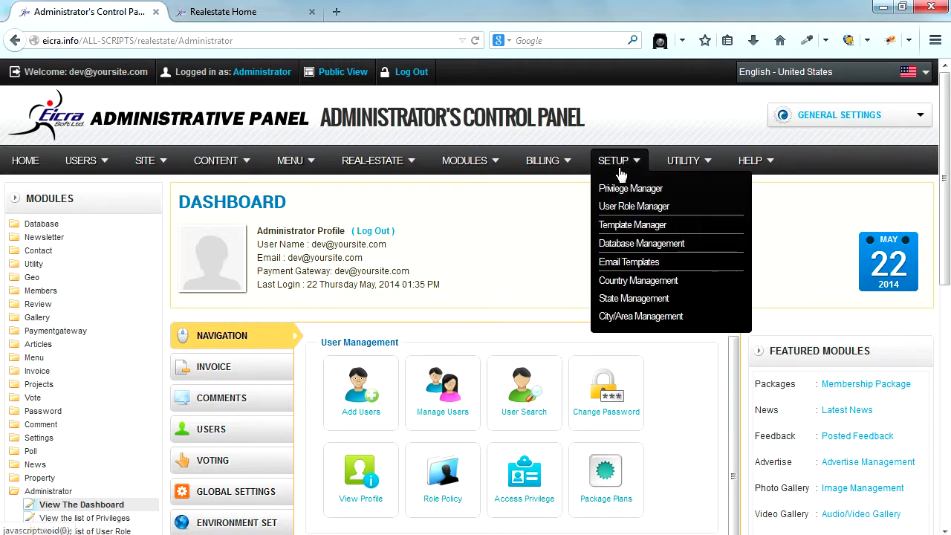
click(650, 288)
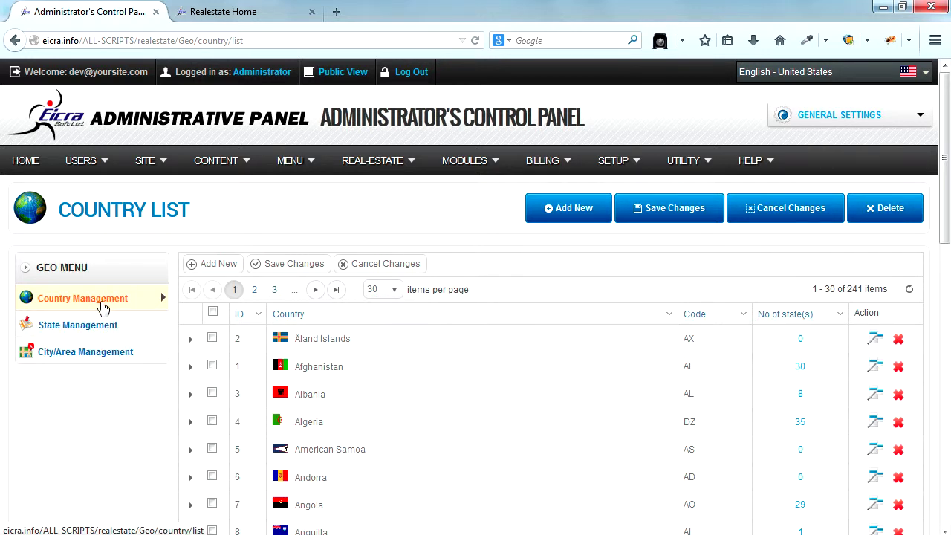
Step: Open City/Area Management and filter the list to entries whose country is not equal to "united kingdom"
click(110, 356)
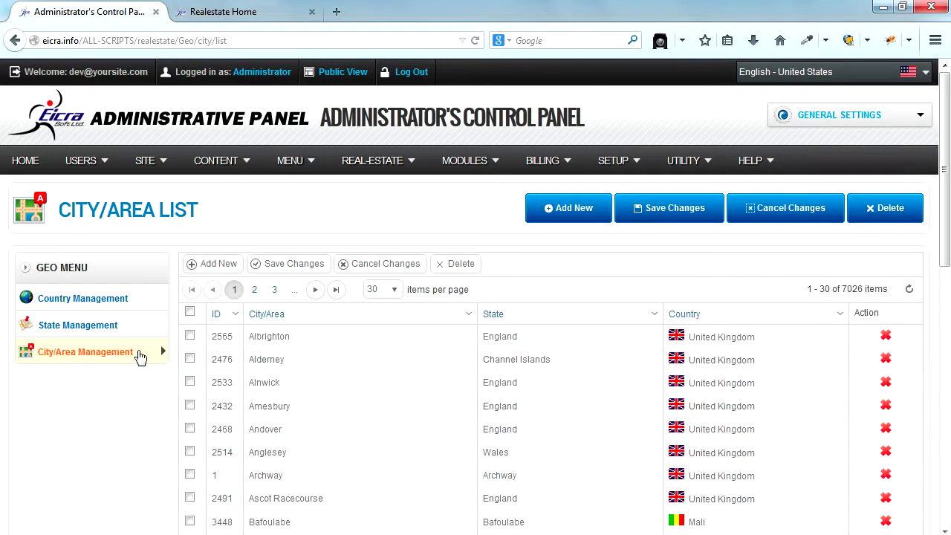
click(840, 318)
mouse_move(865, 400)
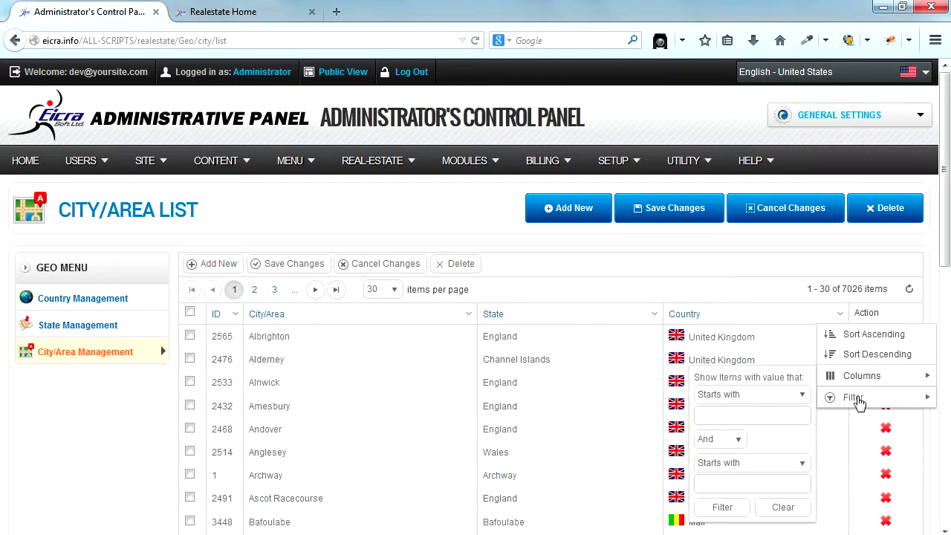
click(765, 395)
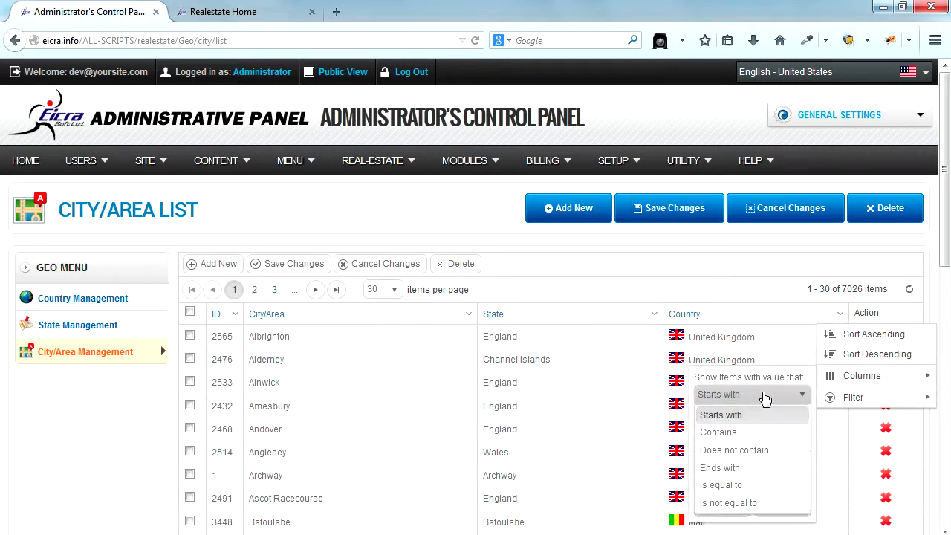
click(732, 503)
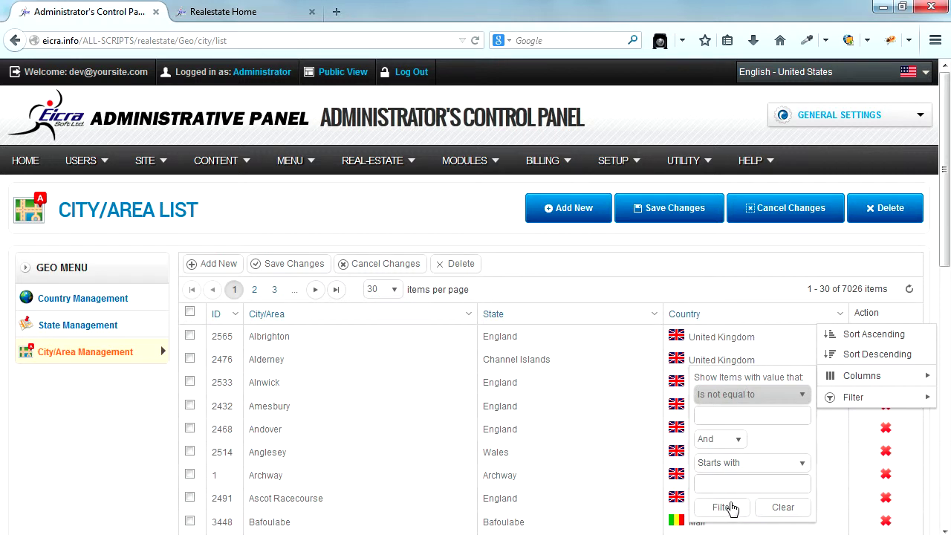
click(744, 419)
click(742, 415)
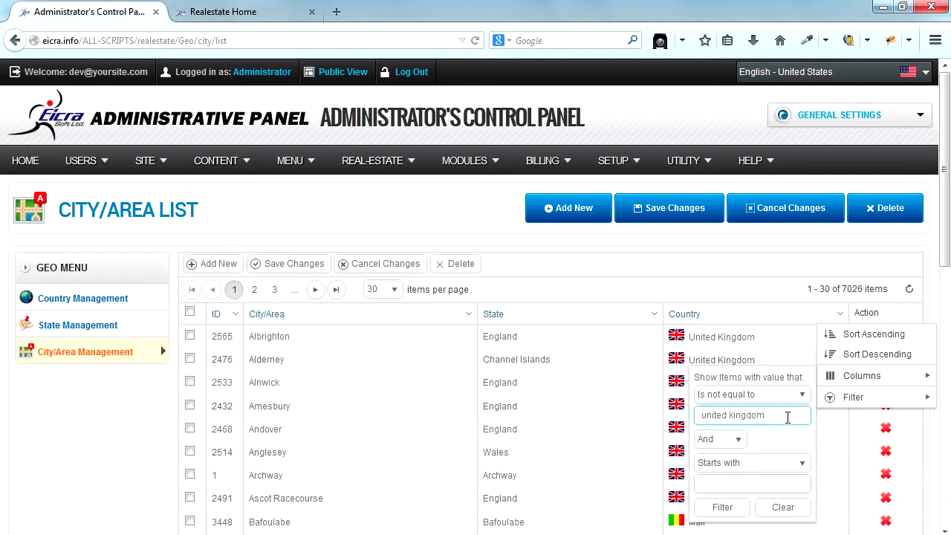
click(730, 509)
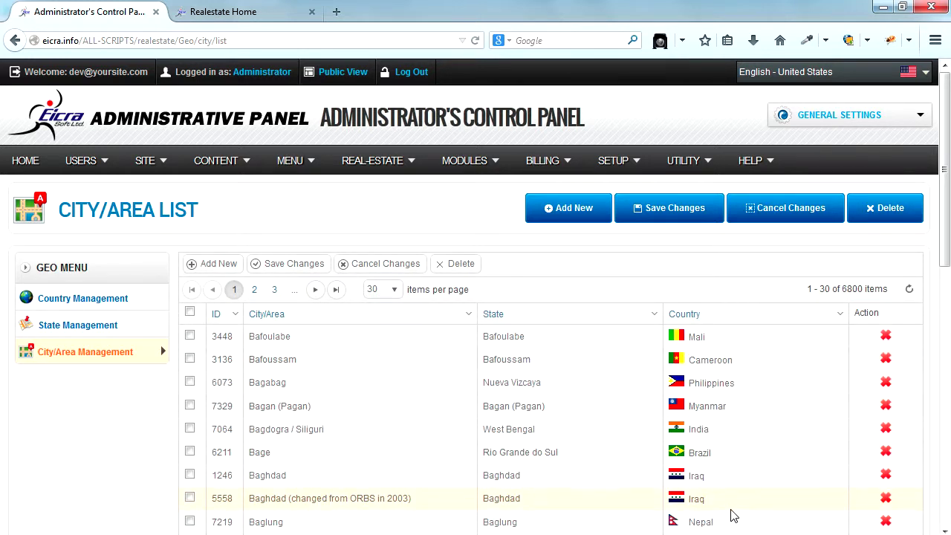
Step: Set the filtered city/area list to show 100 items per page
scroll(256, 390, down, 4)
scroll(251, 388, down, 2)
scroll(250, 387, down, 2)
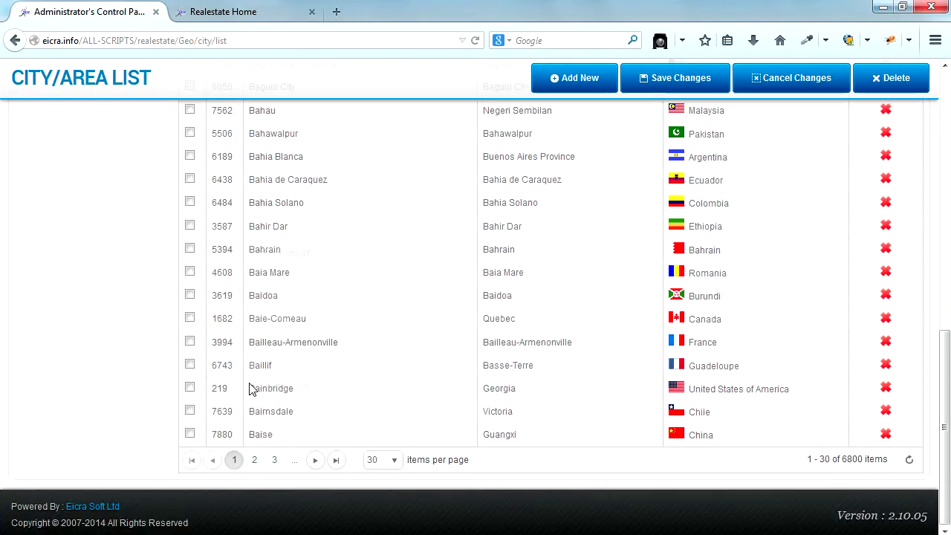
click(395, 461)
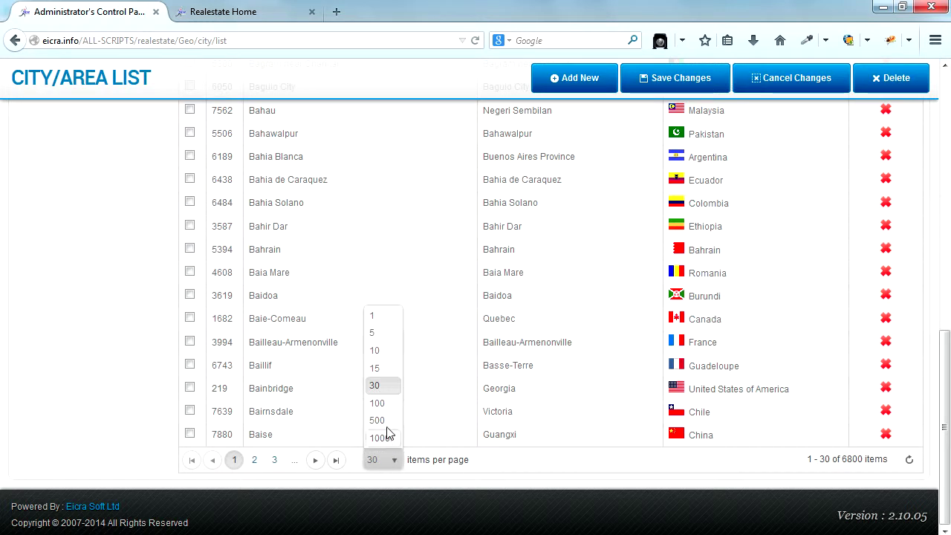
click(378, 405)
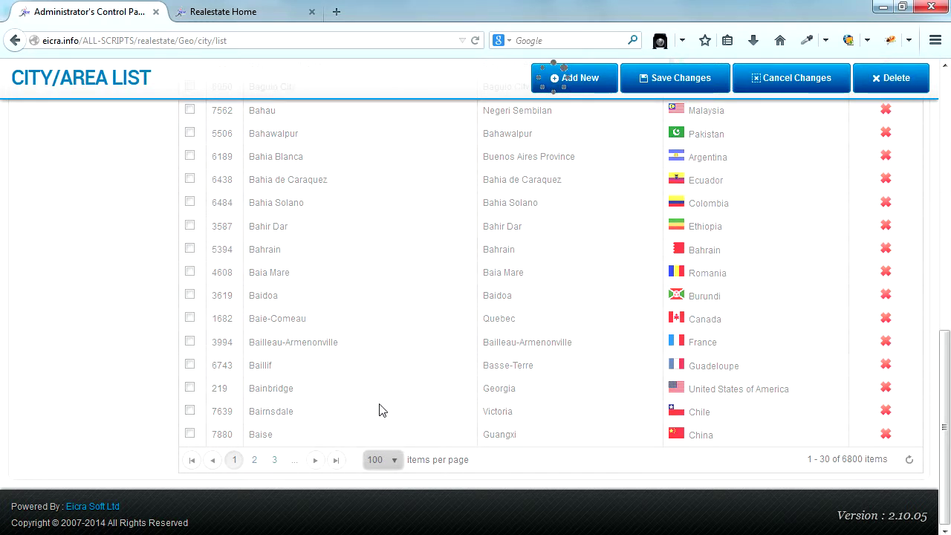
scroll(379, 410, up, 8)
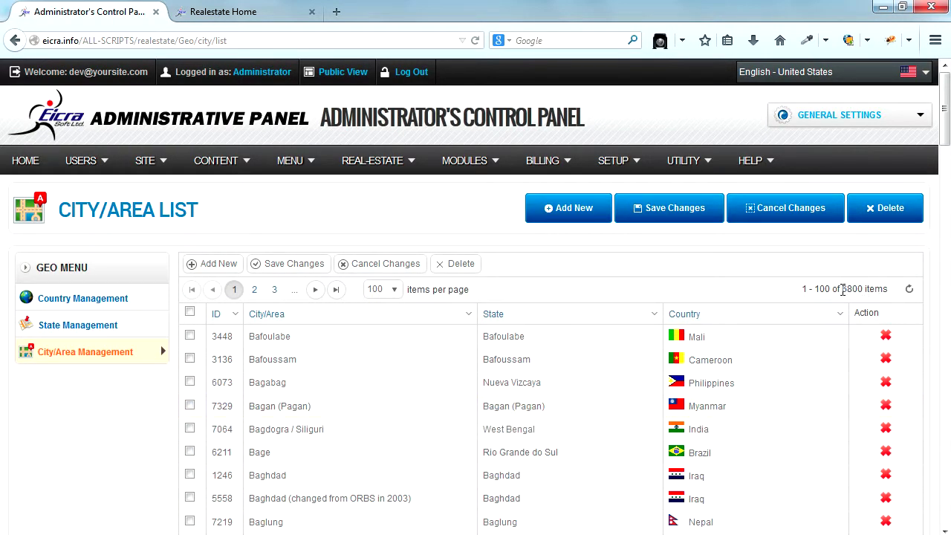
Step: Select all cities/areas on the first page of the filtered list and delete them
drag(845, 290, 864, 291)
click(190, 312)
click(456, 264)
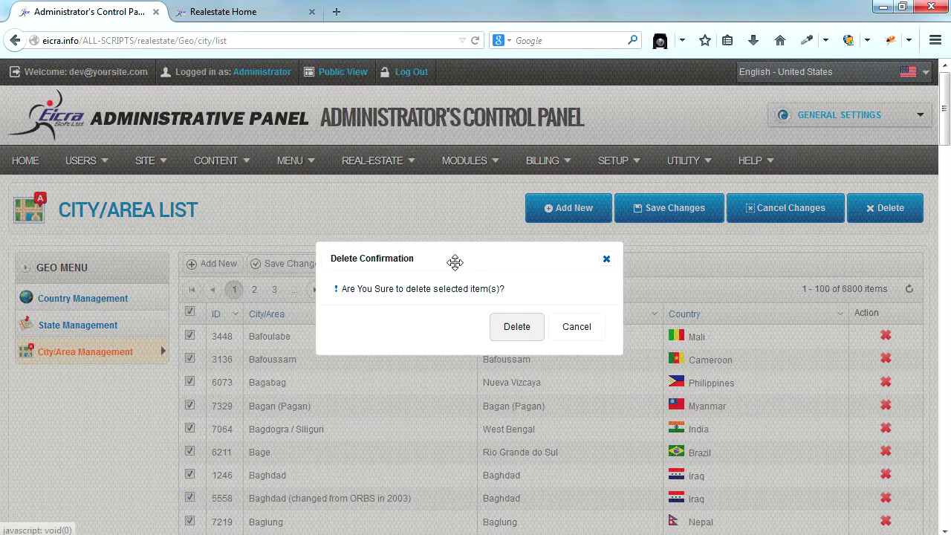
click(519, 327)
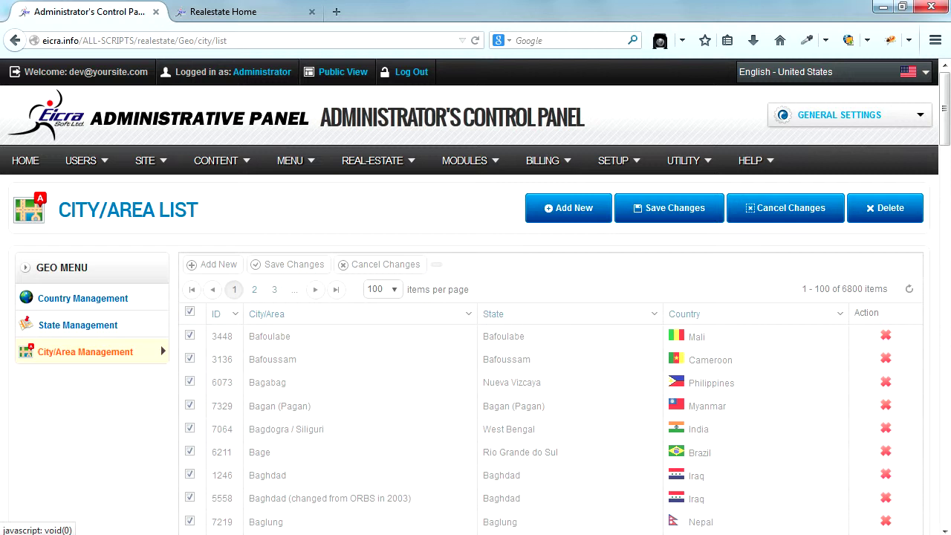
Step: Delete the next two full pages of non-UK cities/areas, confirming each deletion
click(190, 312)
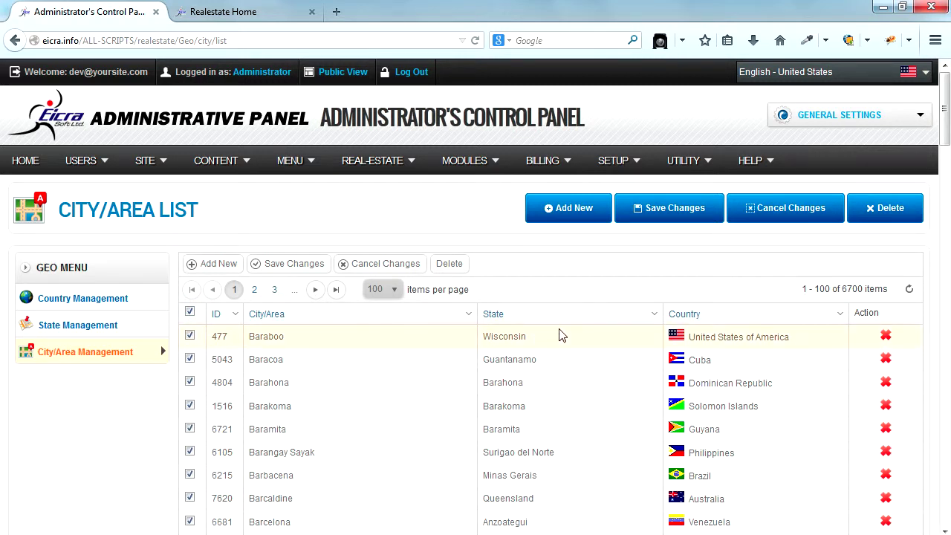
click(449, 263)
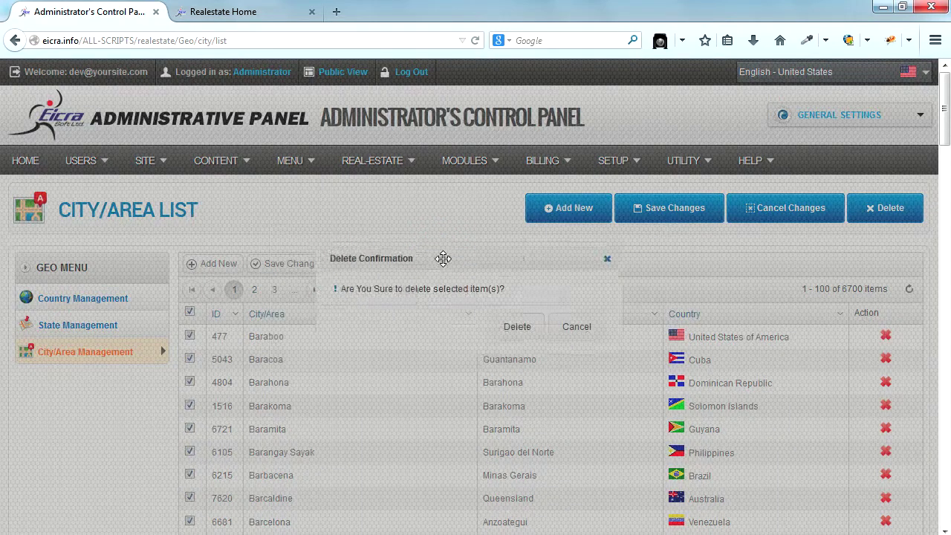
click(518, 331)
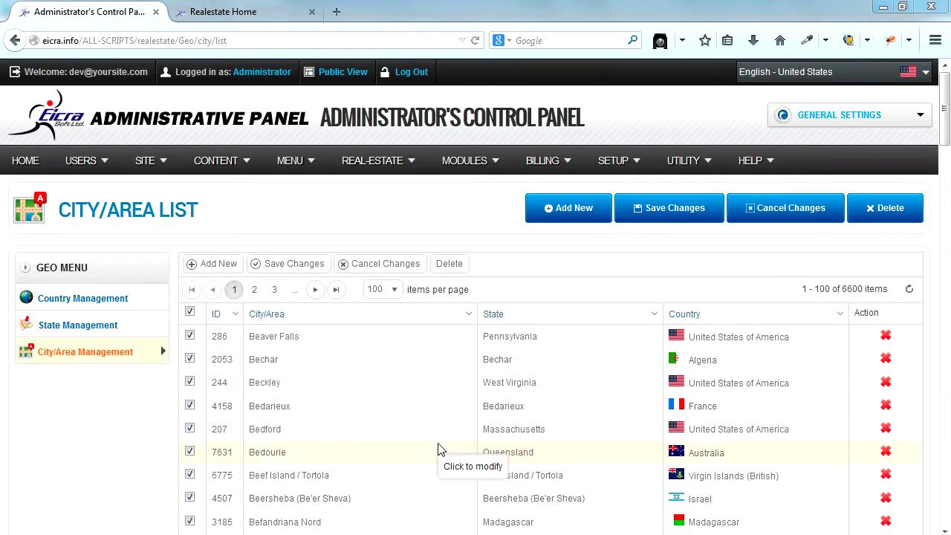
click(450, 266)
click(520, 334)
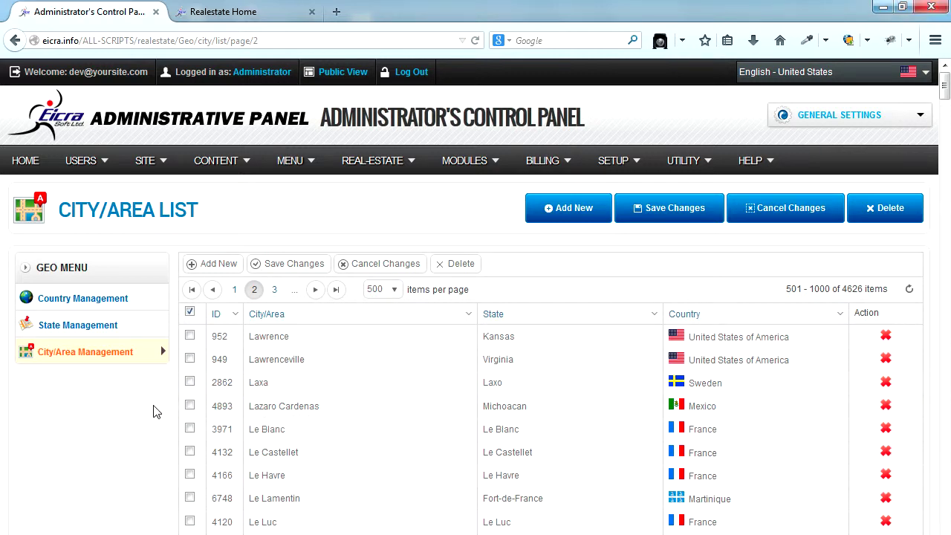
scroll(156, 411, down, 7)
scroll(156, 411, down, 5)
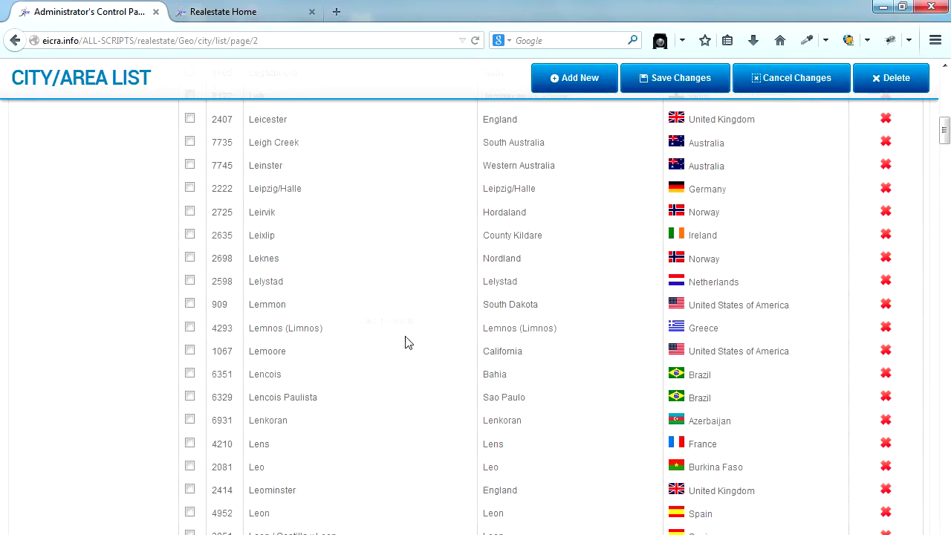
scroll(503, 385, up, 12)
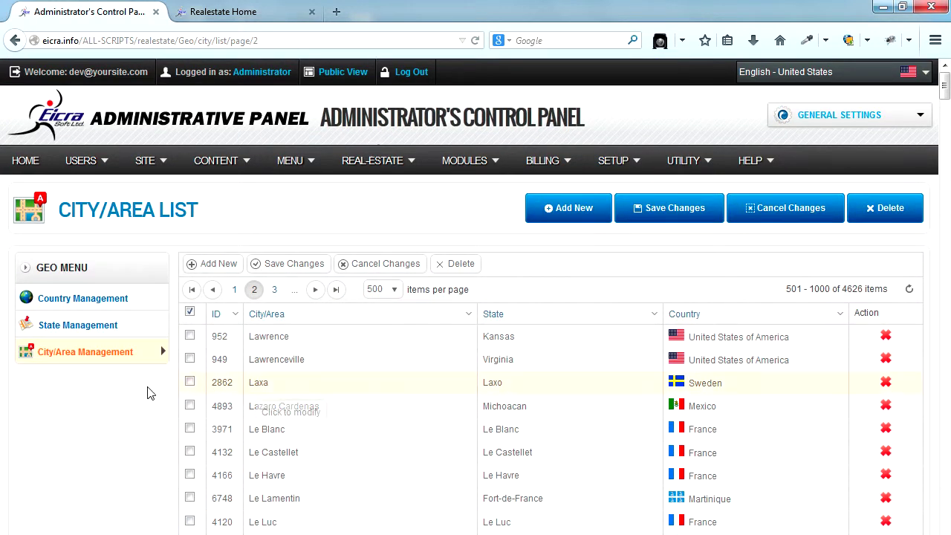
Step: Open State Management and set the state list to show 30 items per page
click(90, 330)
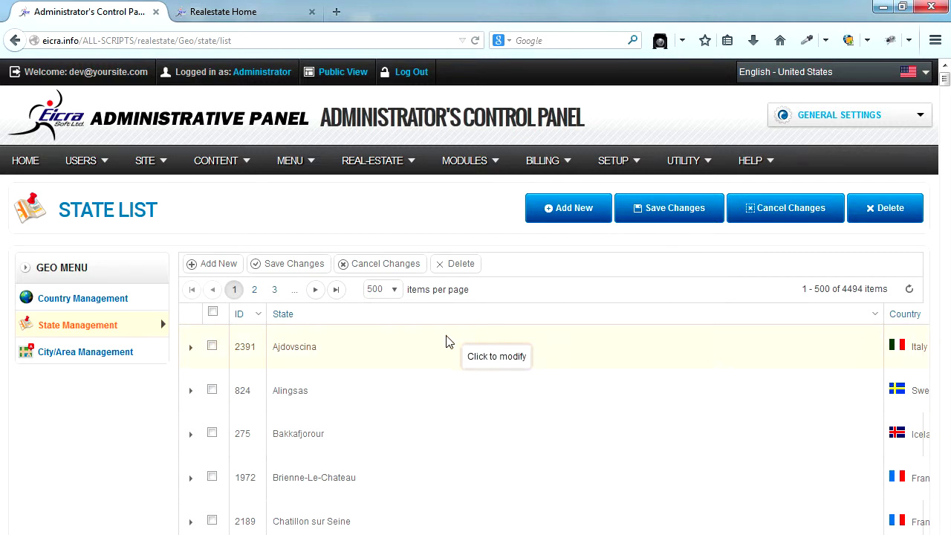
click(396, 292)
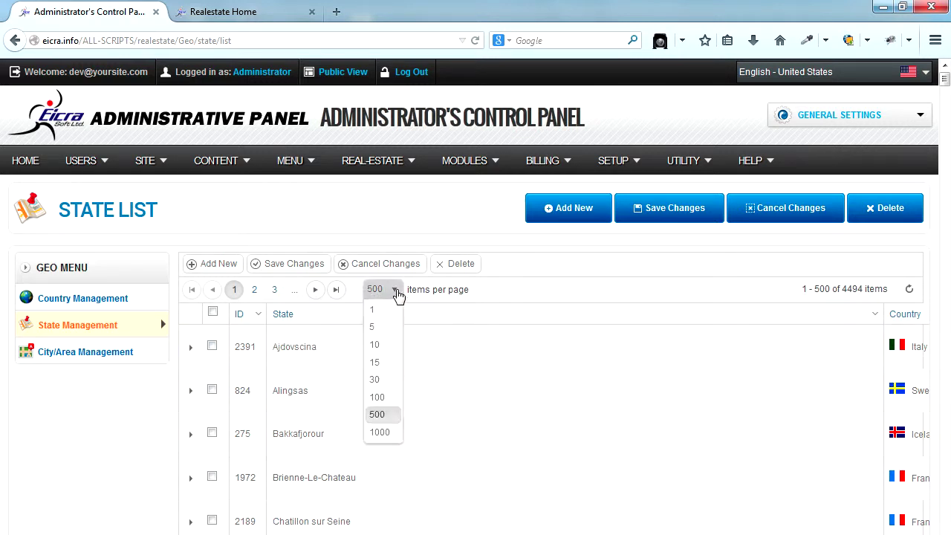
click(379, 385)
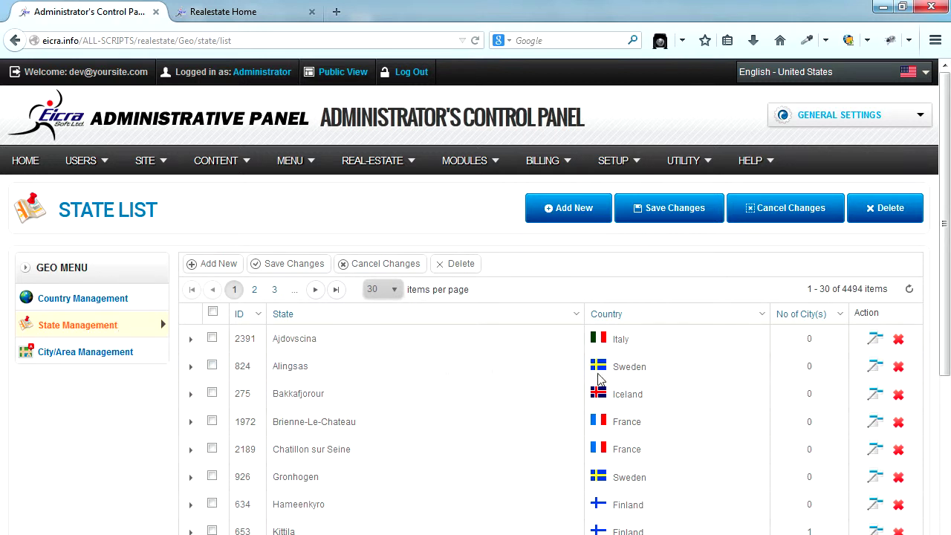
Step: Filter the state list to entries whose country is not equal to "united kingdom" and select all states on the page
click(762, 316)
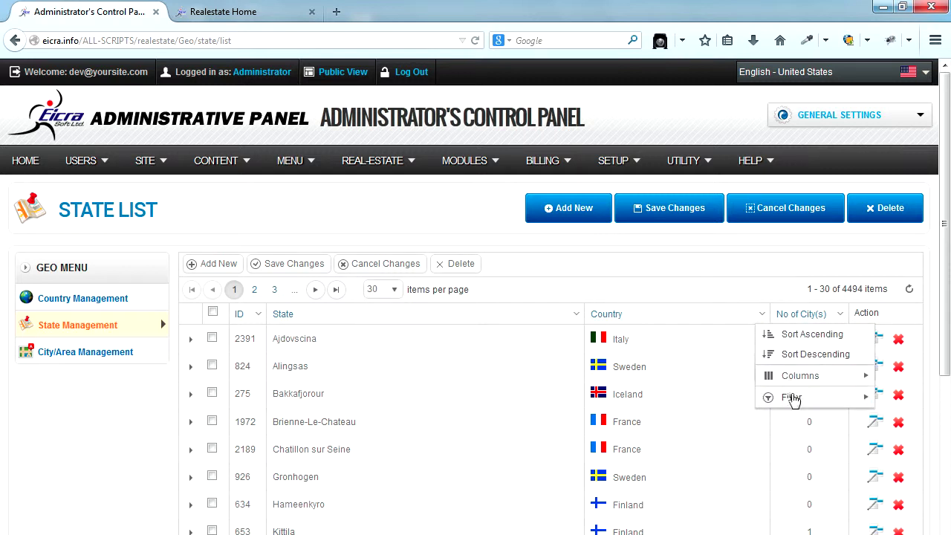
mouse_move(791, 399)
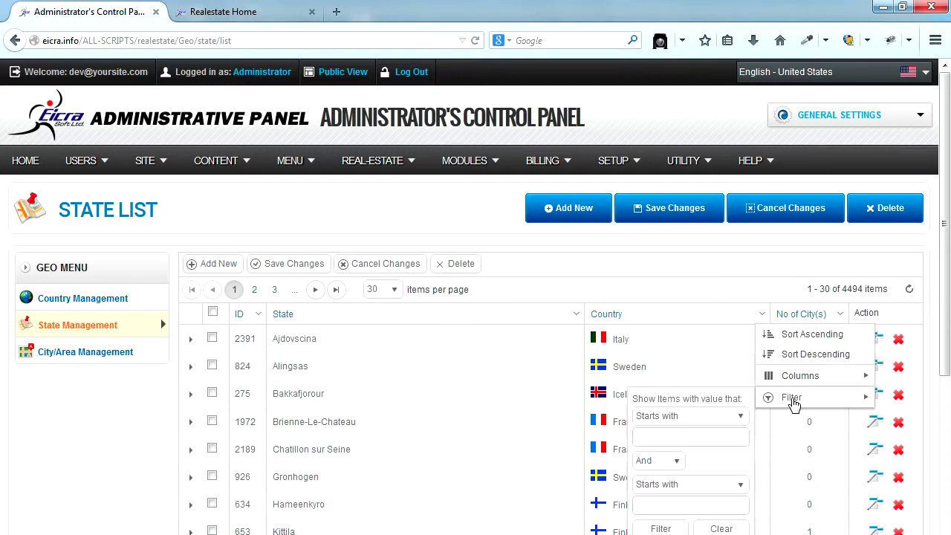
click(700, 420)
click(690, 523)
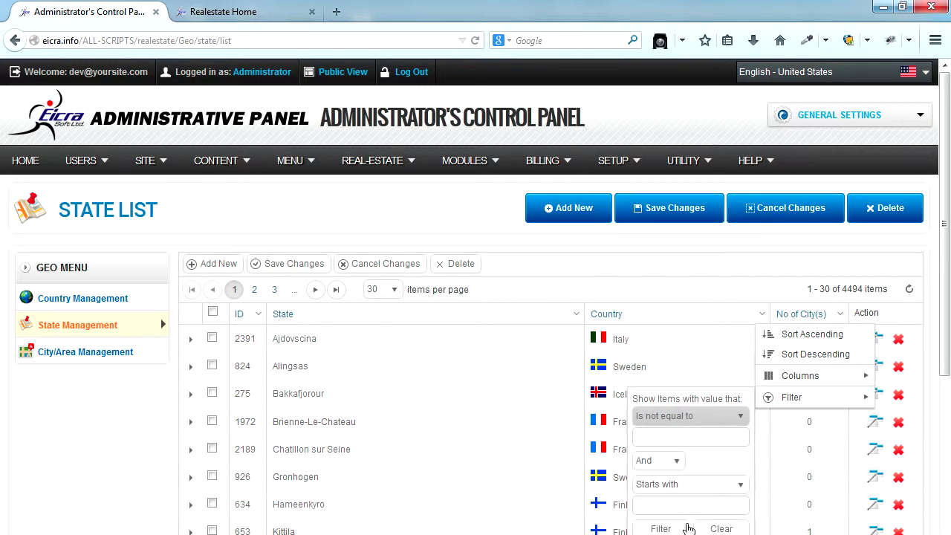
click(736, 431)
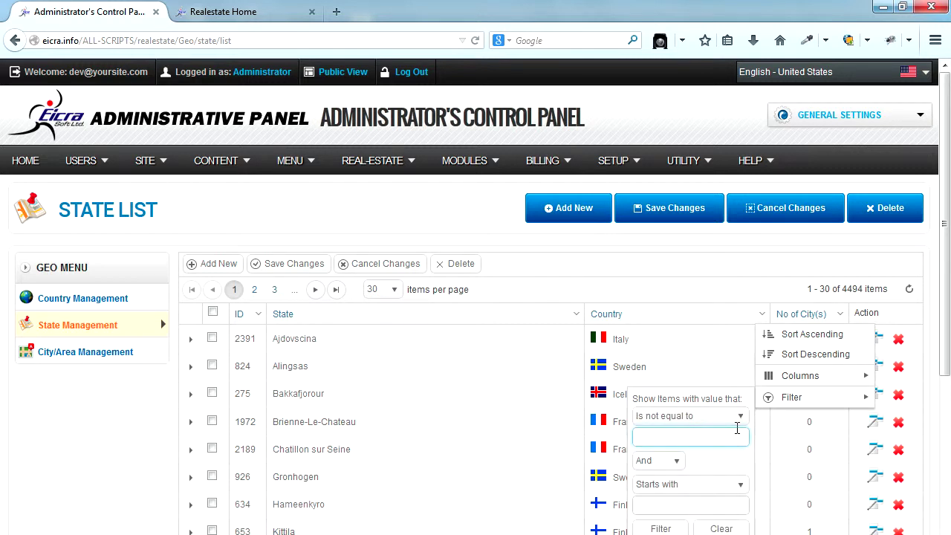
text(united kingdom)
click(661, 529)
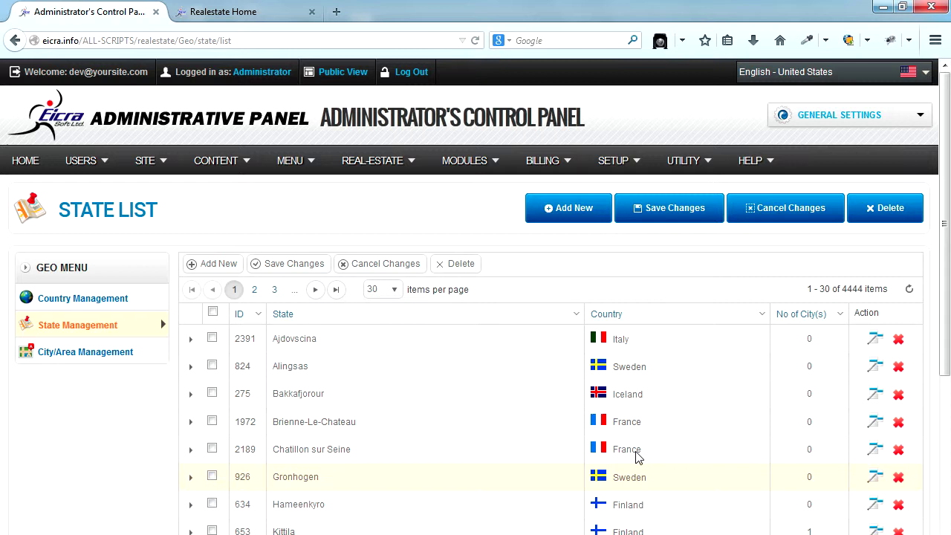
click(212, 312)
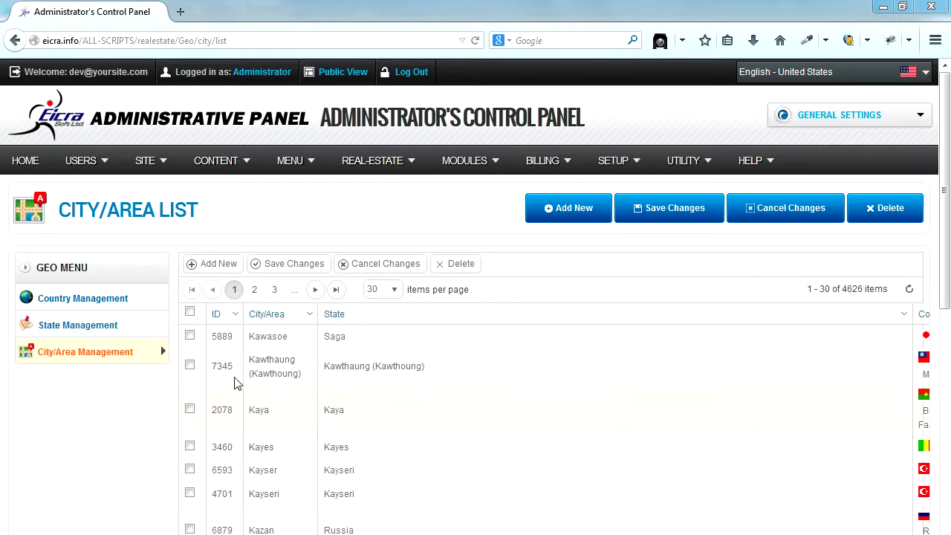
Step: Open State Management and filter the states to those whose country is not equal to "united kingdom"
click(111, 330)
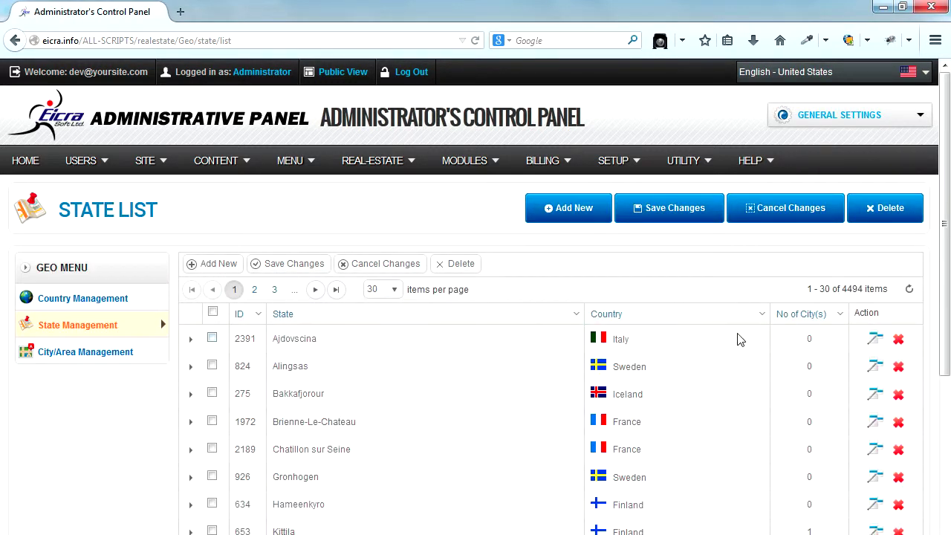
click(762, 317)
mouse_move(799, 399)
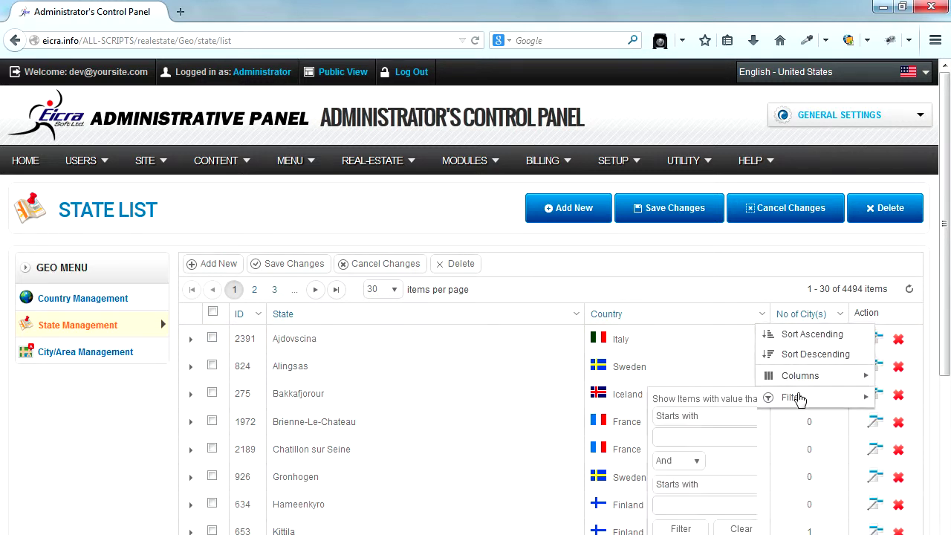
click(699, 417)
click(684, 522)
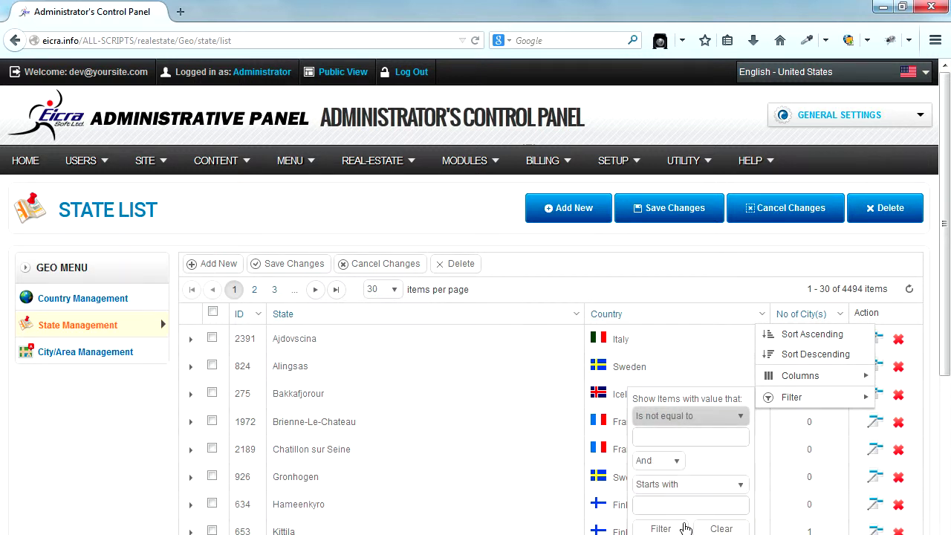
click(665, 437)
text(united)
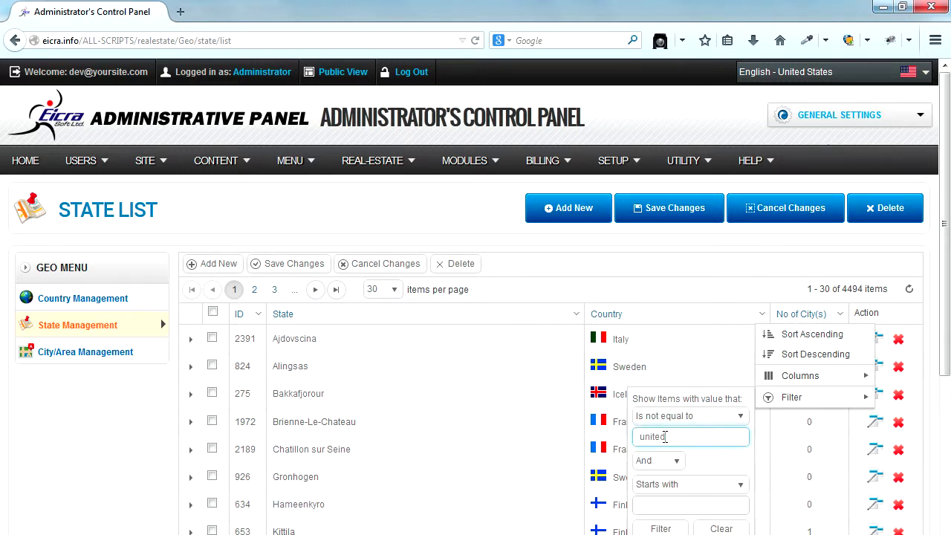
text( kingdom)
click(661, 529)
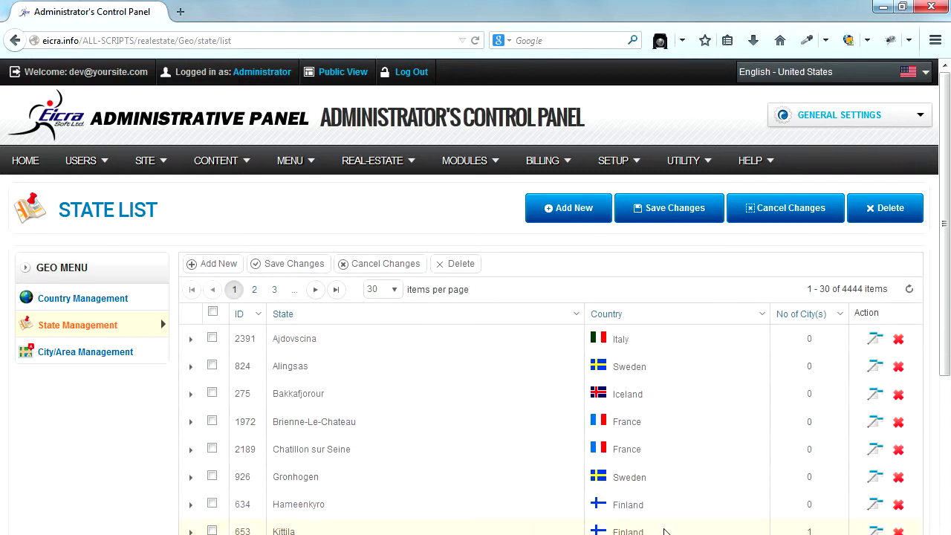
Step: Look through the first page of the filtered state list and select all of its states
scroll(615, 409, down, 8)
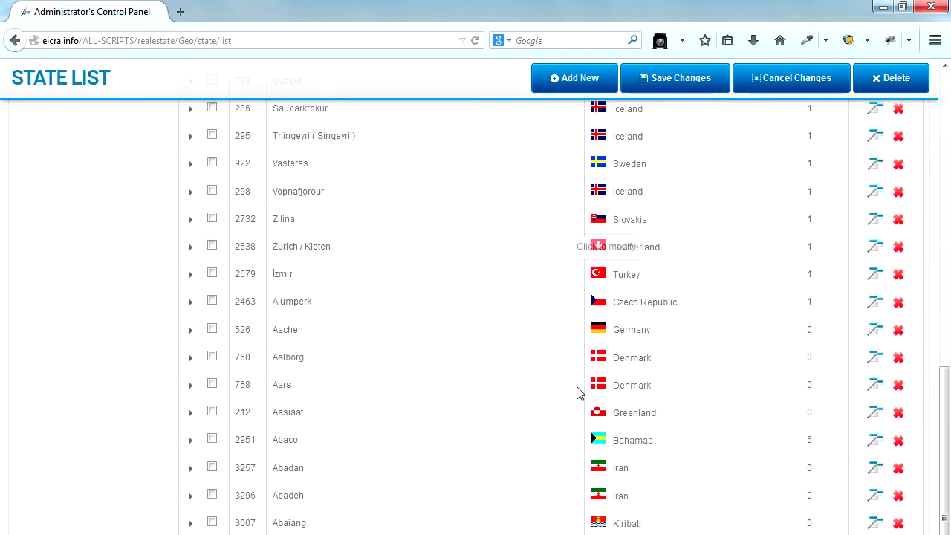
scroll(643, 408, up, 3)
scroll(643, 409, up, 5)
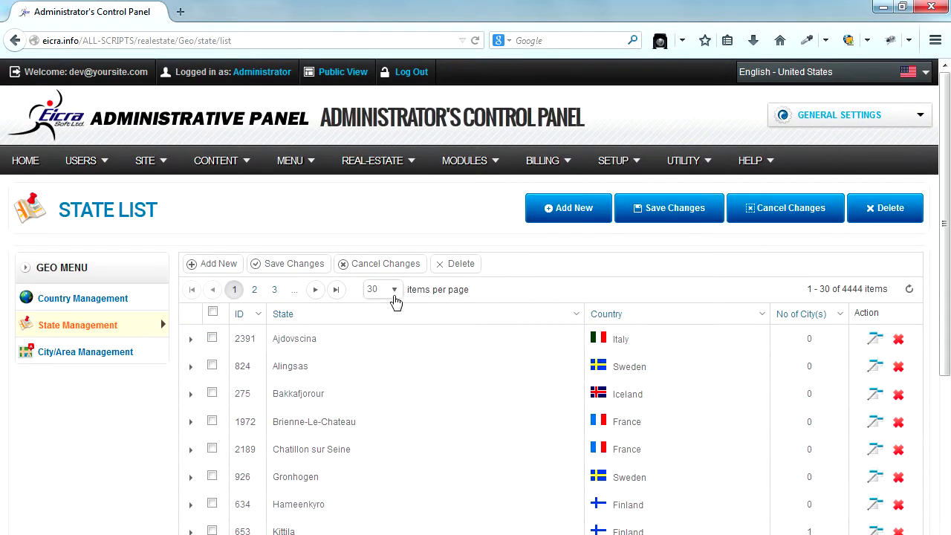
click(213, 312)
Step: Examine the number of cities attached to the selected states, such as Ajdovscina and Kittila, keeping the whole page selected
mouse_move(778, 318)
mouse_down()
mouse_move(812, 321)
mouse_move(777, 322)
mouse_up()
click(810, 340)
scroll(820, 379, down, 3)
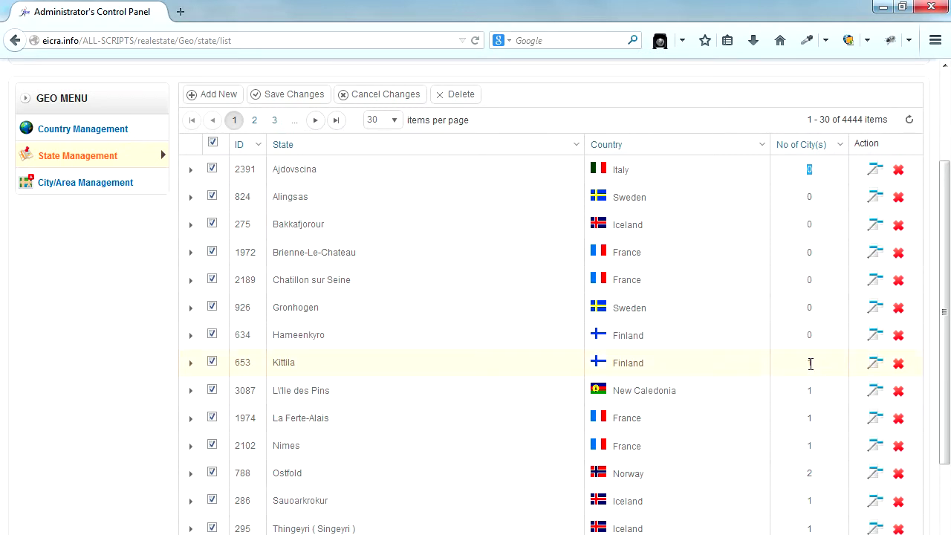
click(810, 363)
scroll(813, 371, up, 4)
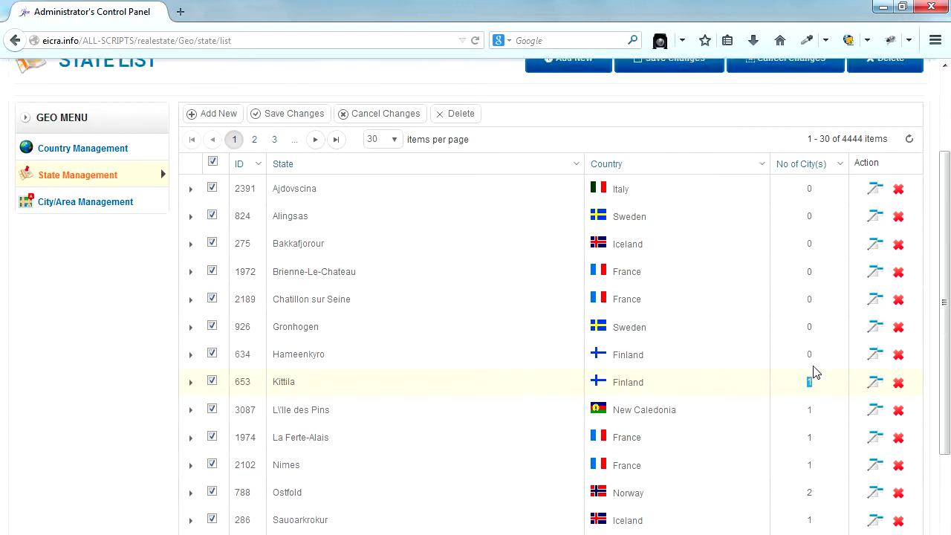
click(214, 312)
click(214, 312)
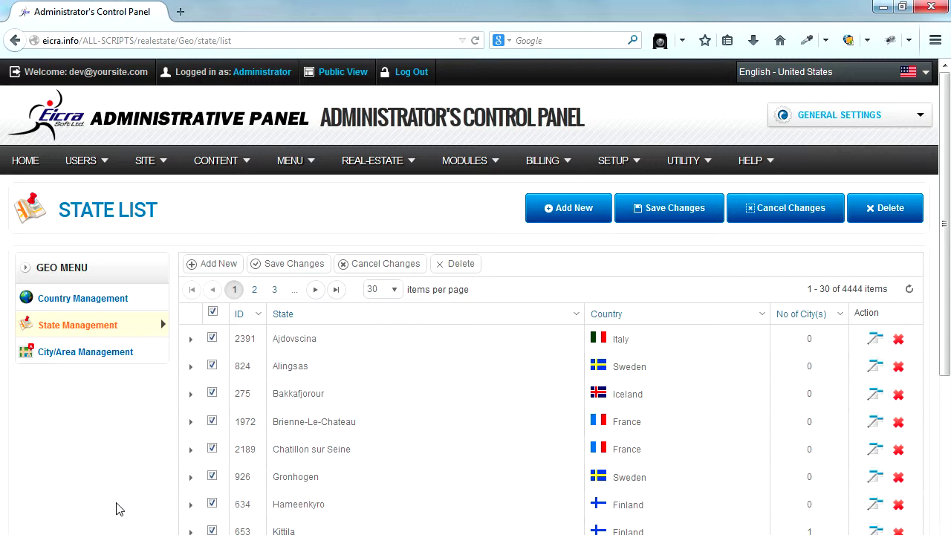
Step: Open Country Management, open the site's public view in a separate tab, and return to the admin panel
click(97, 299)
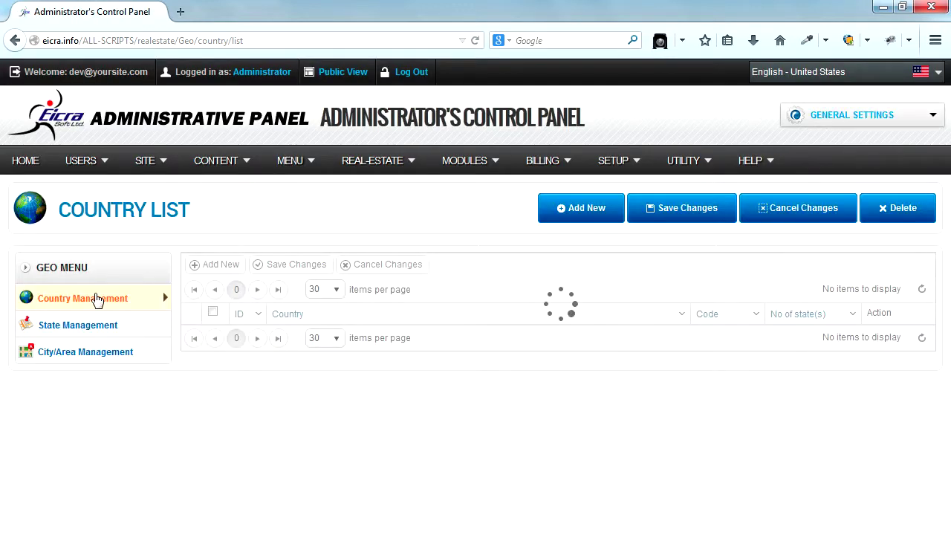
click(342, 74)
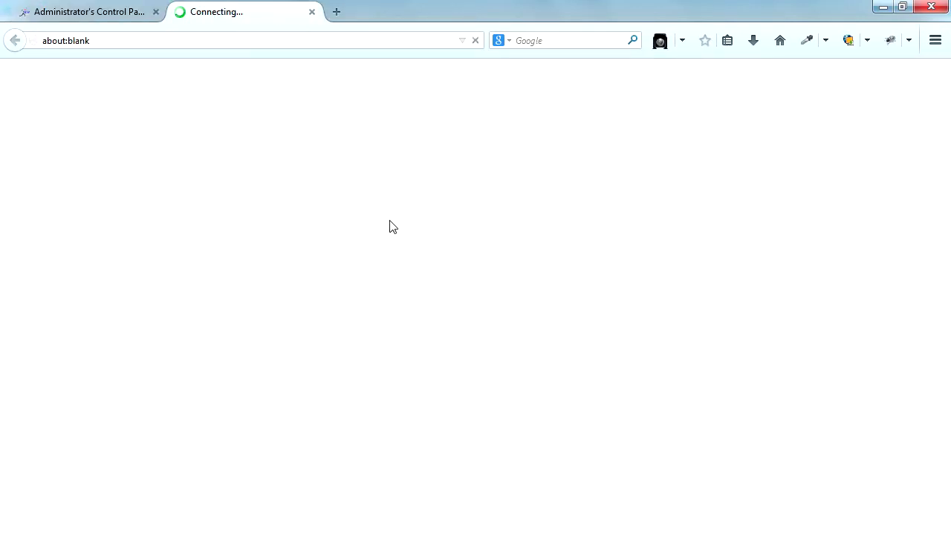
click(127, 14)
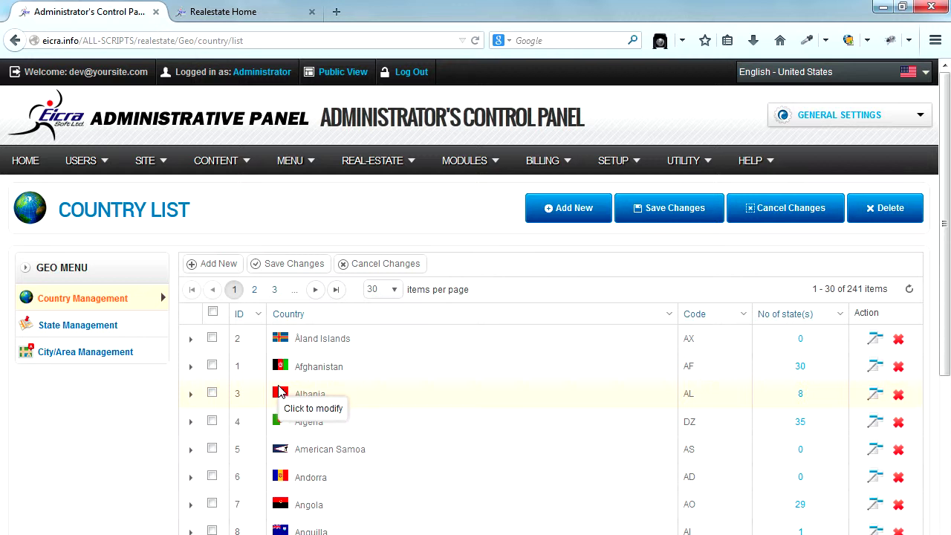
Step: Set the country list to show 500 items per page
scroll(279, 392, down, 8)
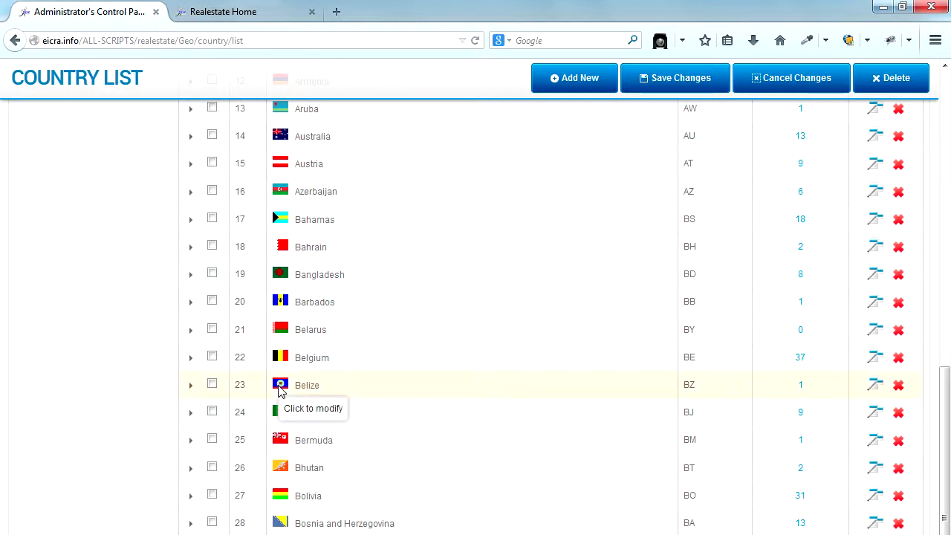
scroll(279, 392, up, 8)
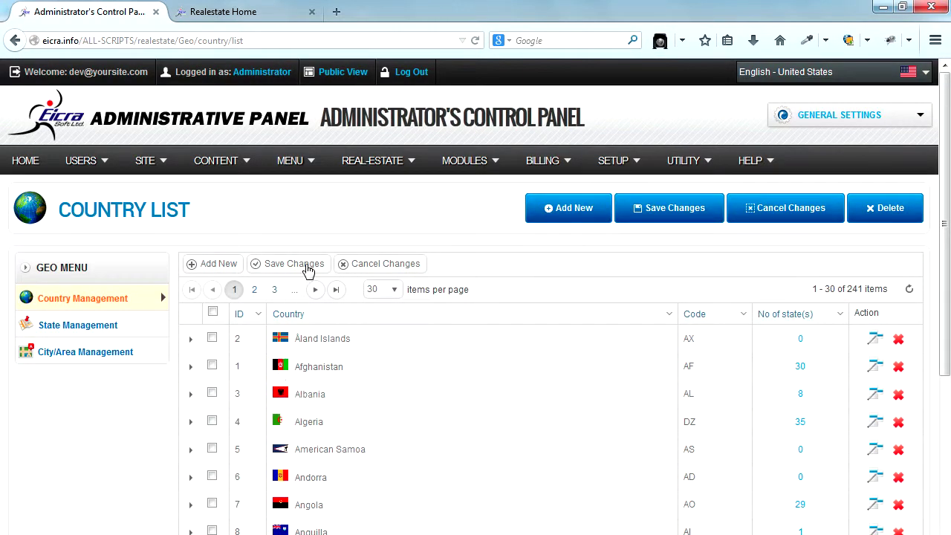
click(394, 290)
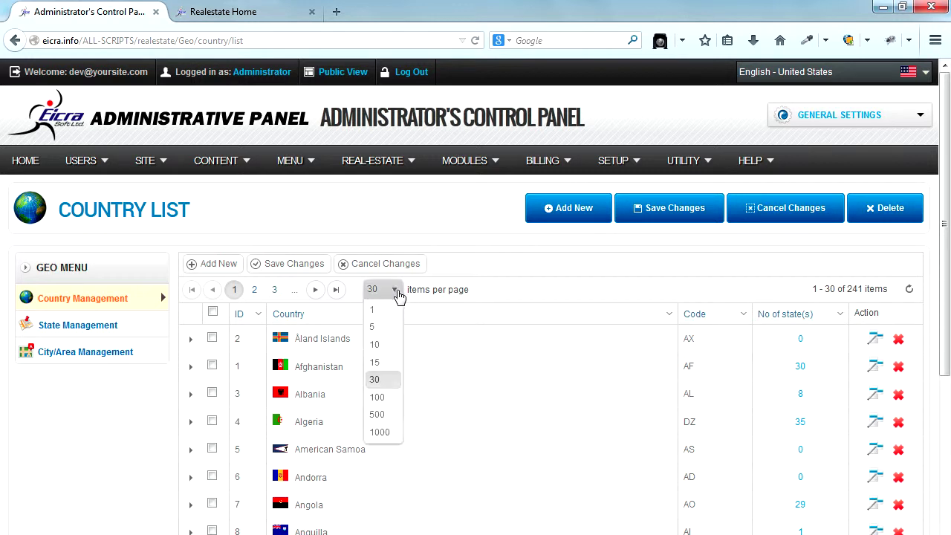
click(378, 414)
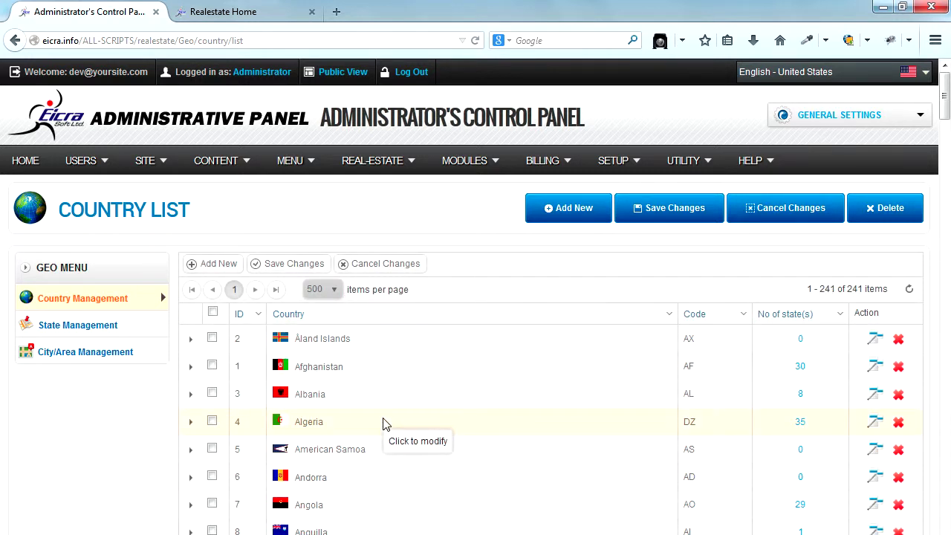
Step: Select every country in the country list except United Kingdom
scroll(286, 384, down, 1)
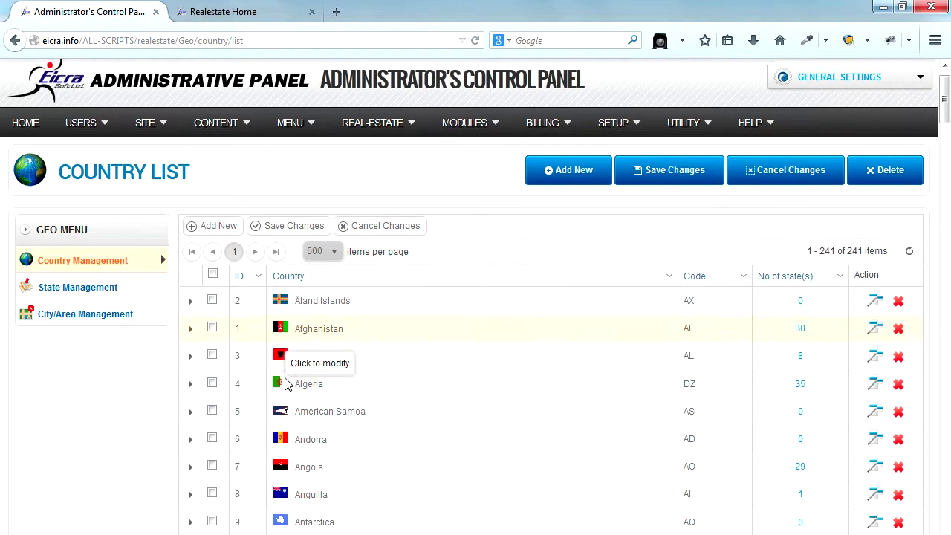
scroll(286, 384, down, 1)
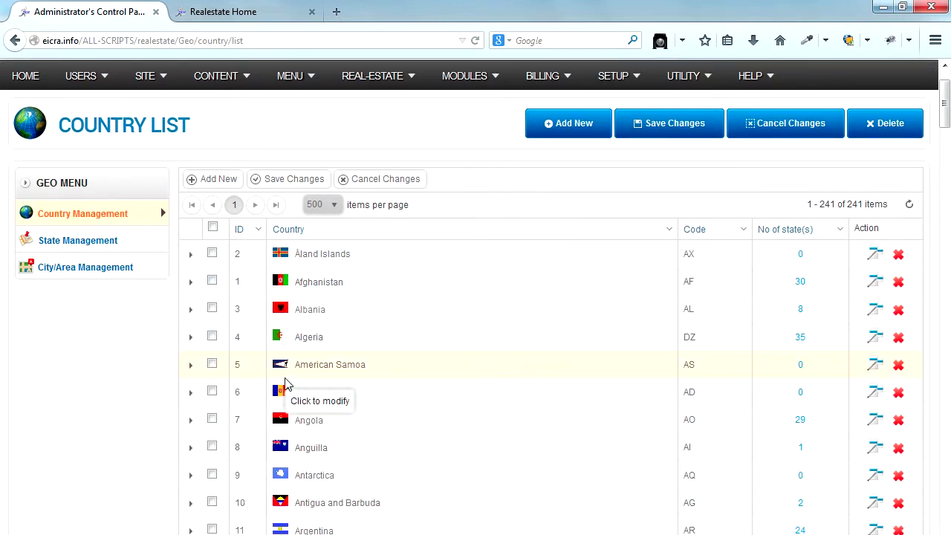
scroll(287, 383, down, 20)
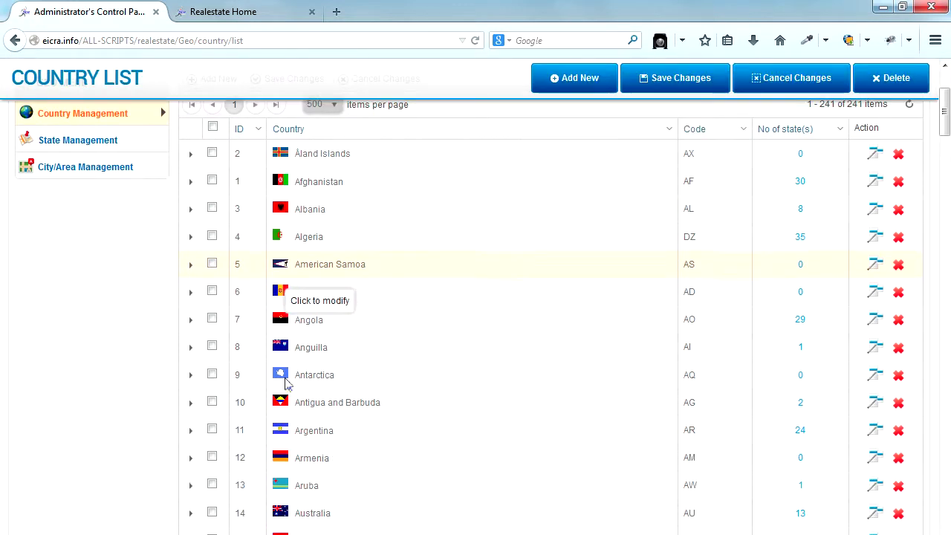
scroll(287, 384, down, 20)
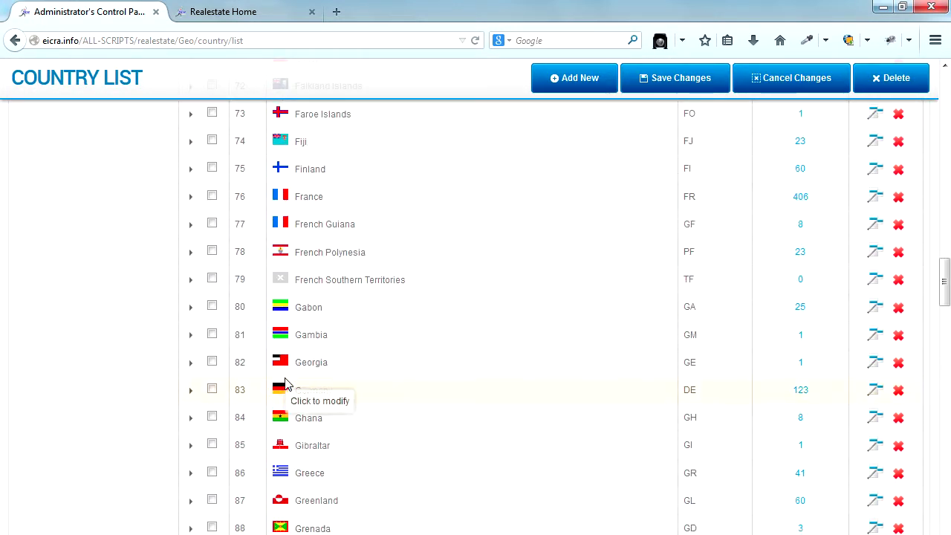
scroll(287, 384, up, 20)
scroll(286, 384, up, 15)
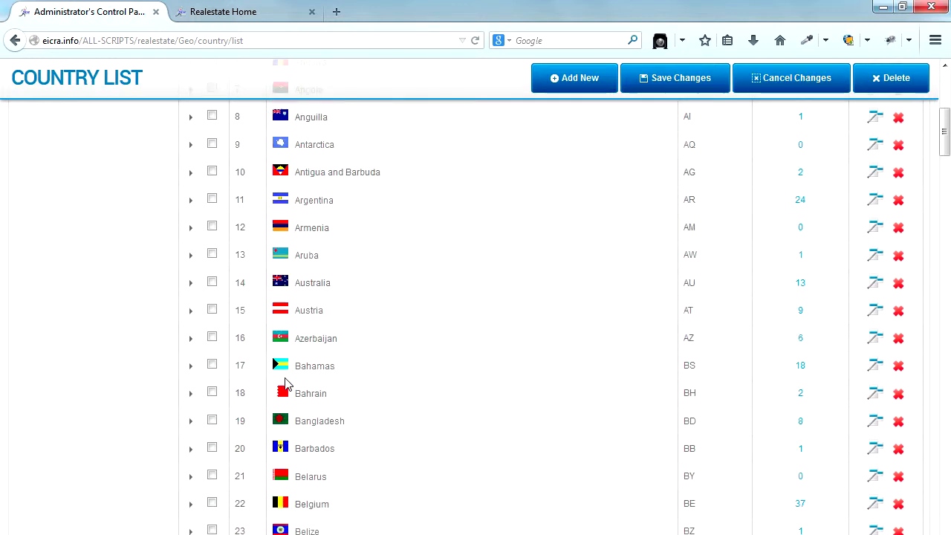
click(213, 312)
scroll(153, 380, down, 10)
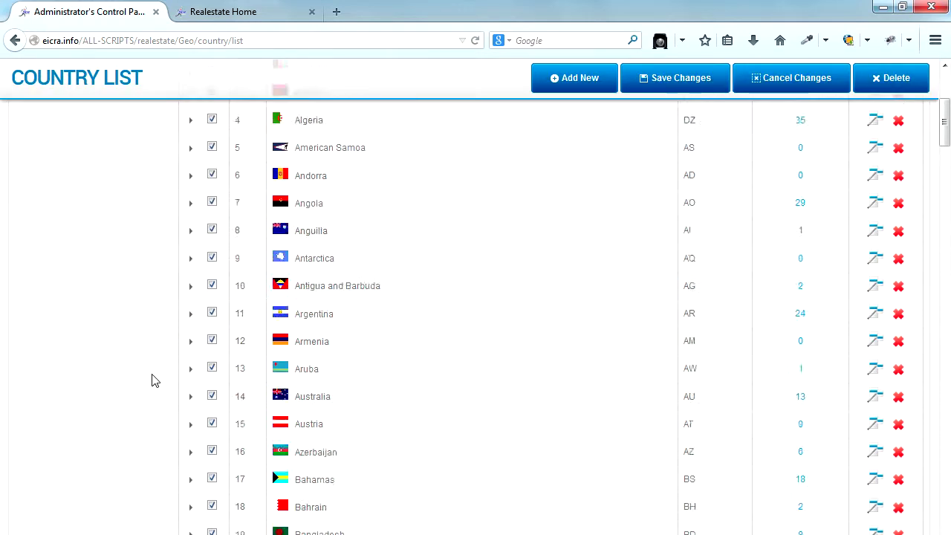
scroll(416, 335, down, 10)
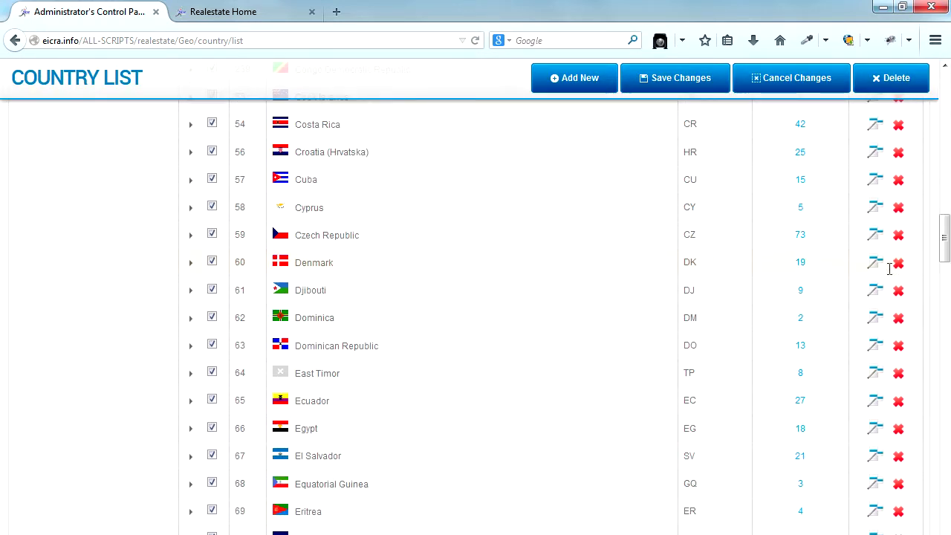
drag(944, 260, 945, 534)
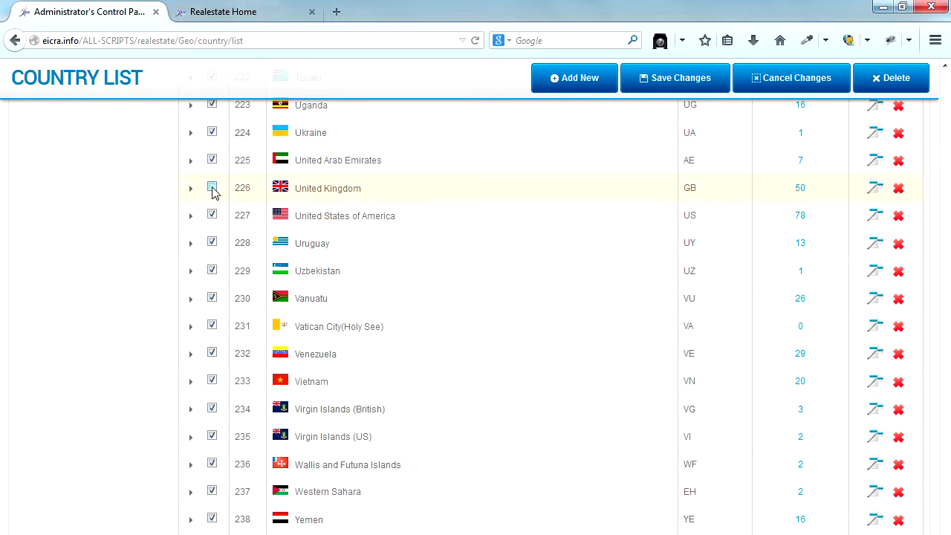
scroll(213, 197, up, 10)
scroll(86, 298, up, 20)
scroll(85, 298, up, 20)
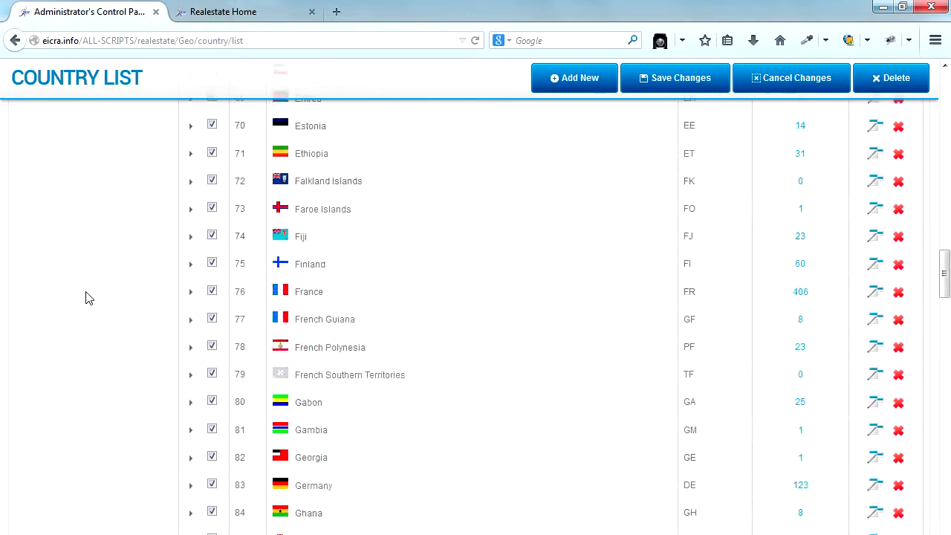
Step: Review the selected entries throughout the country list and check that United Kingdom is left out of the selection
scroll(85, 297, up, 20)
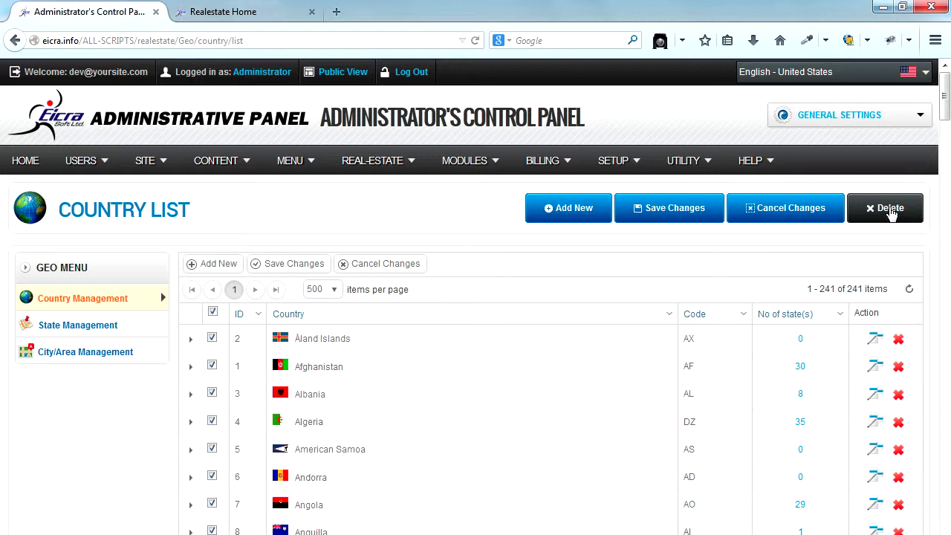
scroll(860, 297, down, 5)
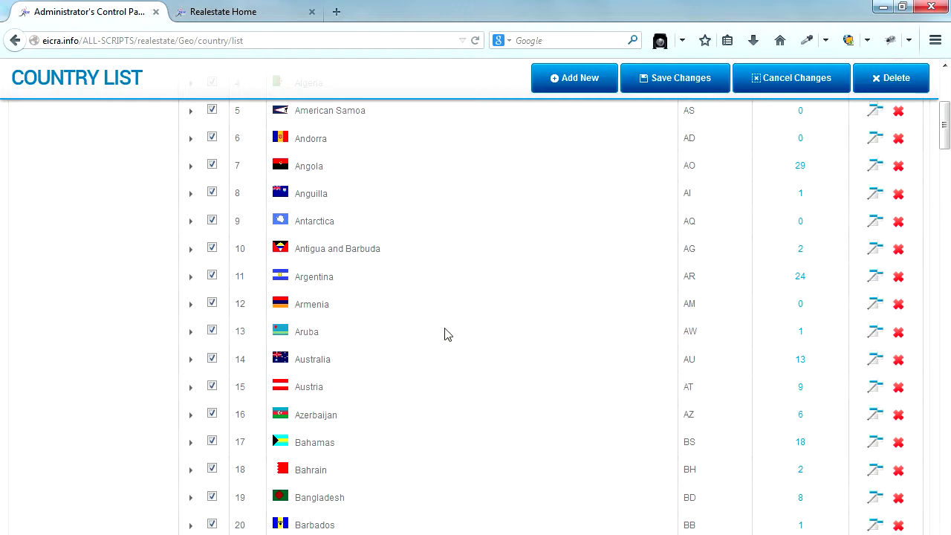
scroll(446, 334, down, 7)
scroll(445, 334, down, 20)
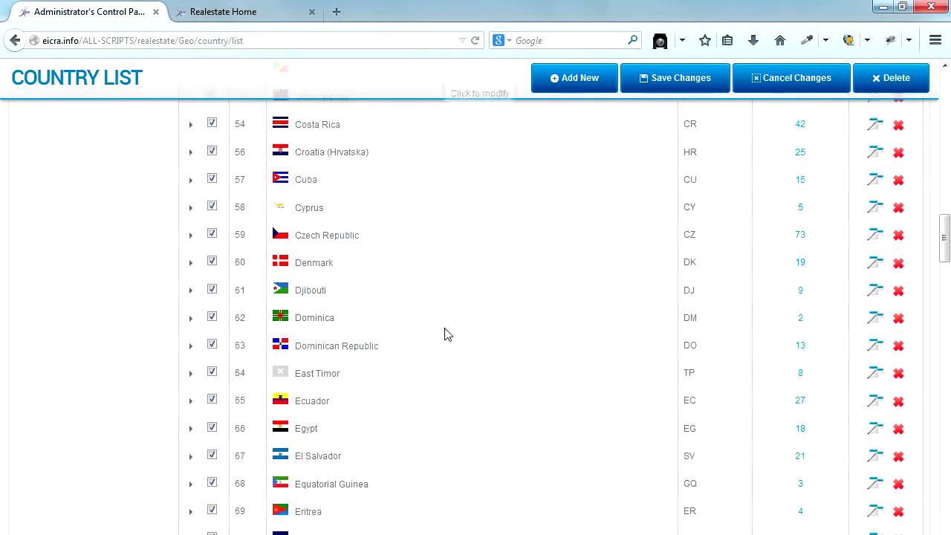
scroll(445, 334, down, 20)
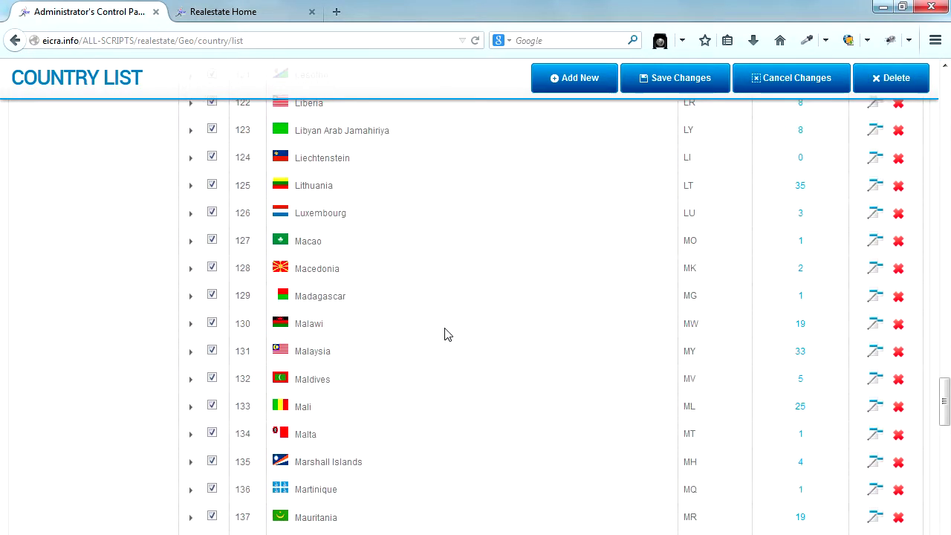
scroll(446, 334, down, 20)
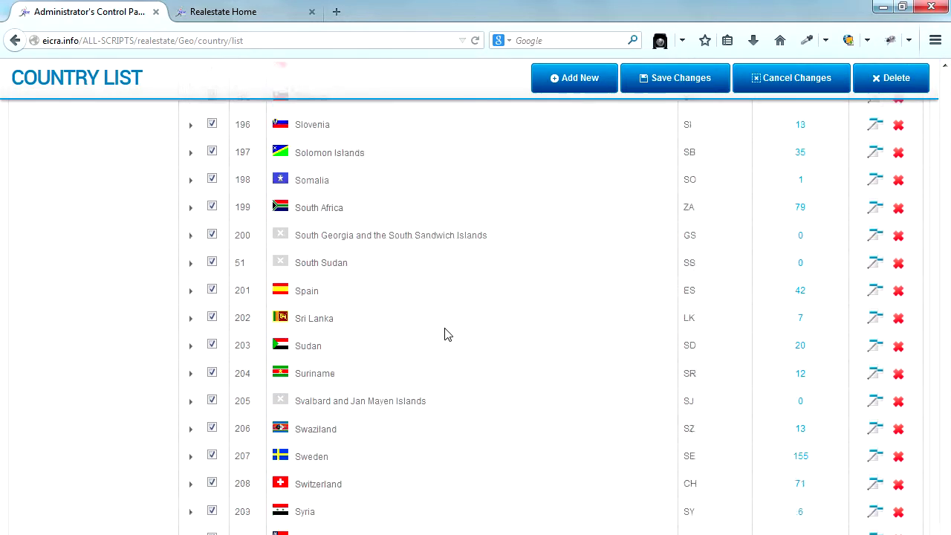
scroll(446, 334, down, 1)
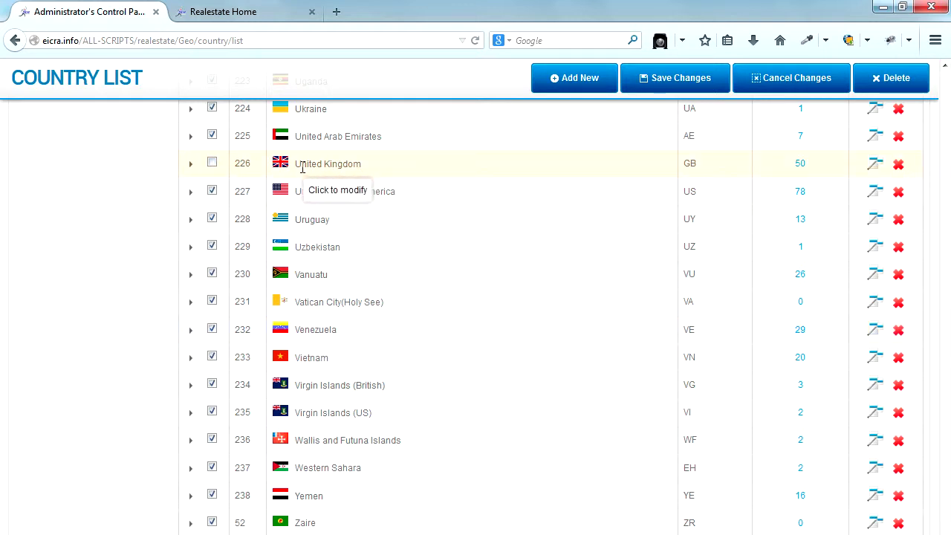
drag(294, 164, 369, 173)
click(370, 172)
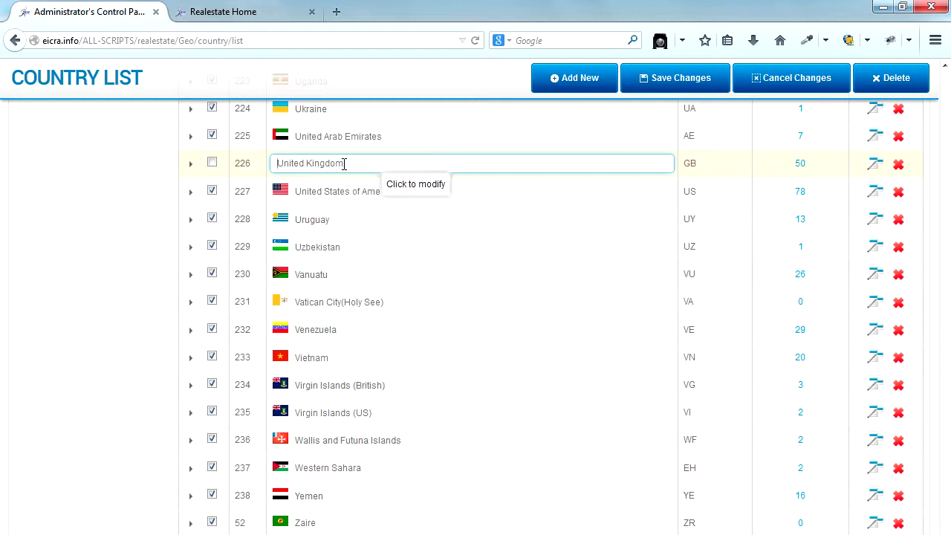
click(106, 195)
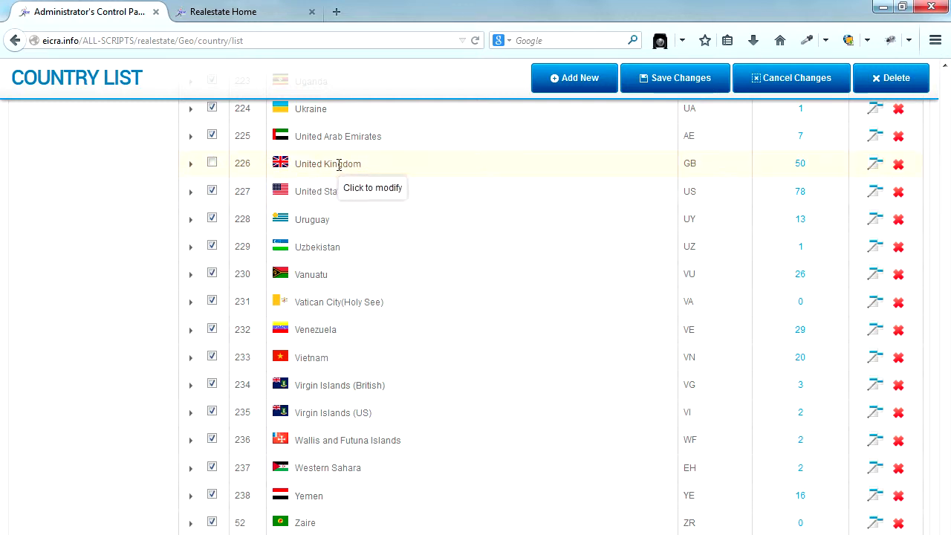
Step: Switch to the public real estate site and examine the Country field in the property search form
click(239, 15)
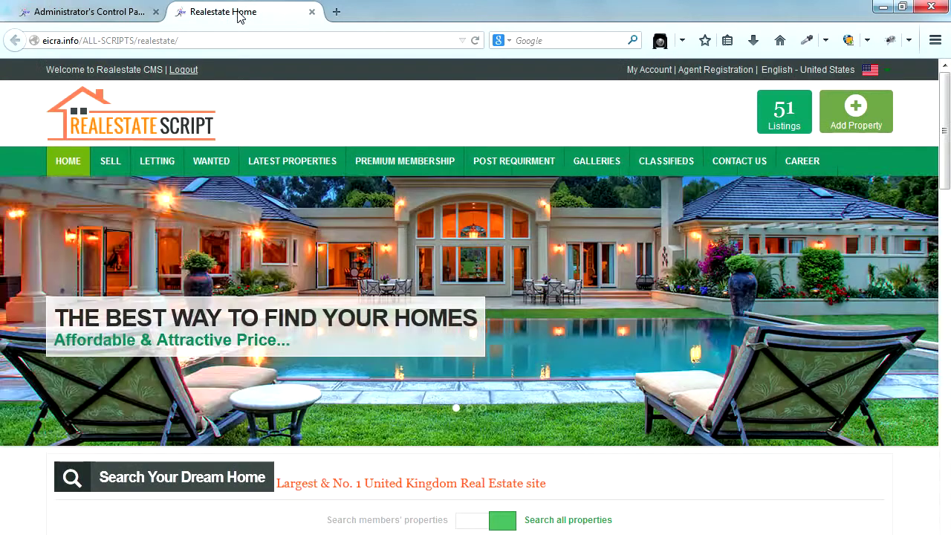
scroll(401, 215, down, 5)
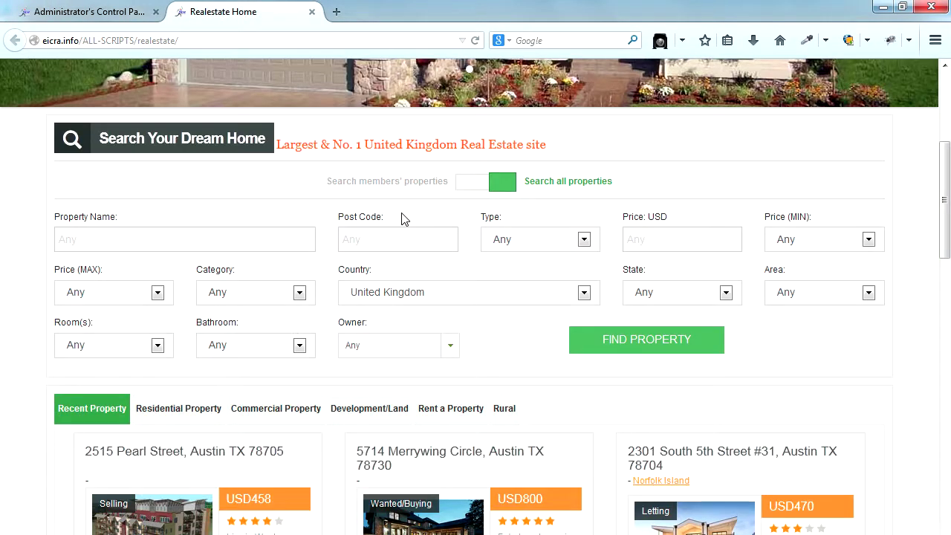